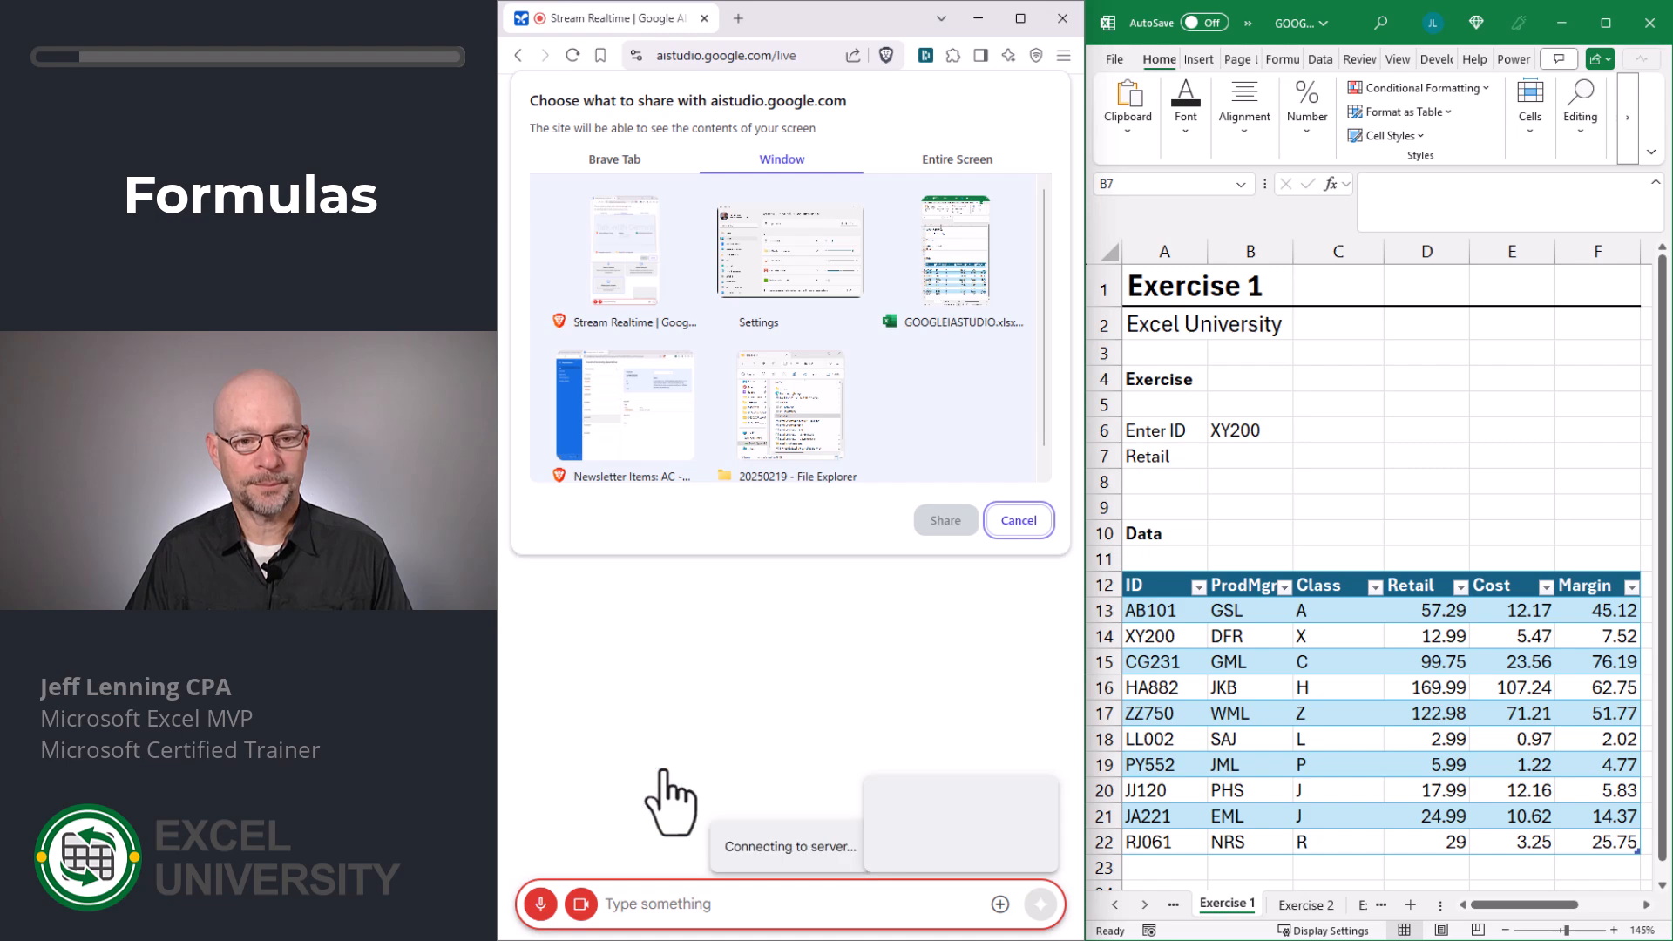
# Step: Share the Excel workbook window with the live AI session
pyautogui.click(958, 262)
pyautogui.click(948, 520)
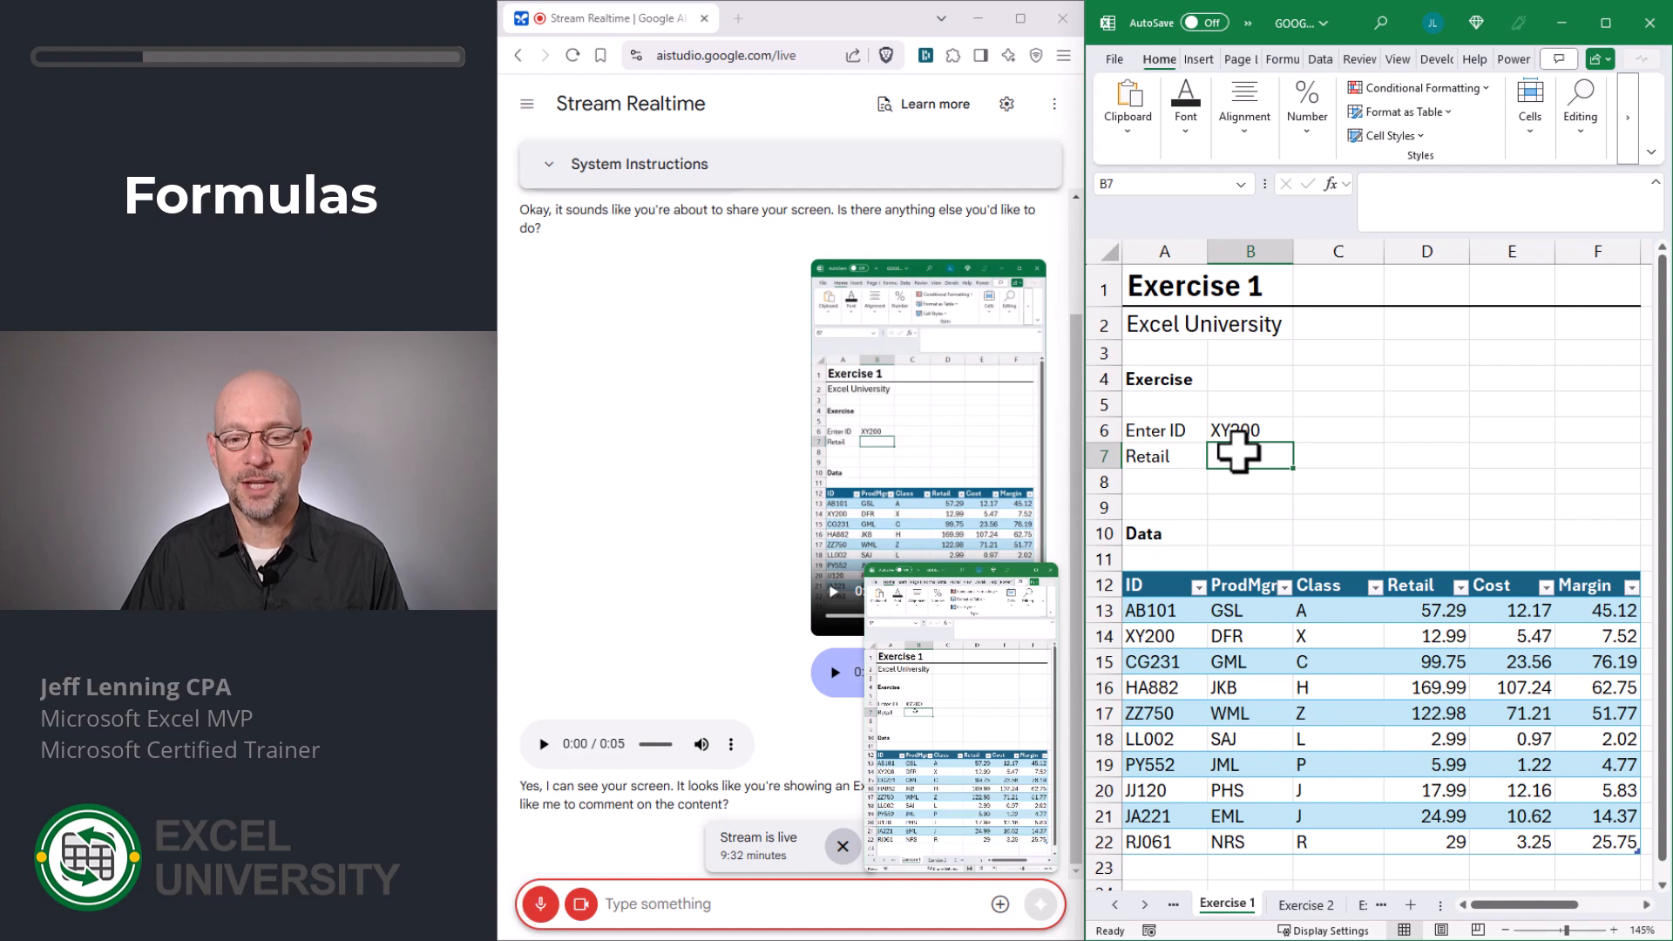
# Step: Start a VLOOKUP formula in cell B7 for the retail price of the entered ID
pyautogui.click(1238, 429)
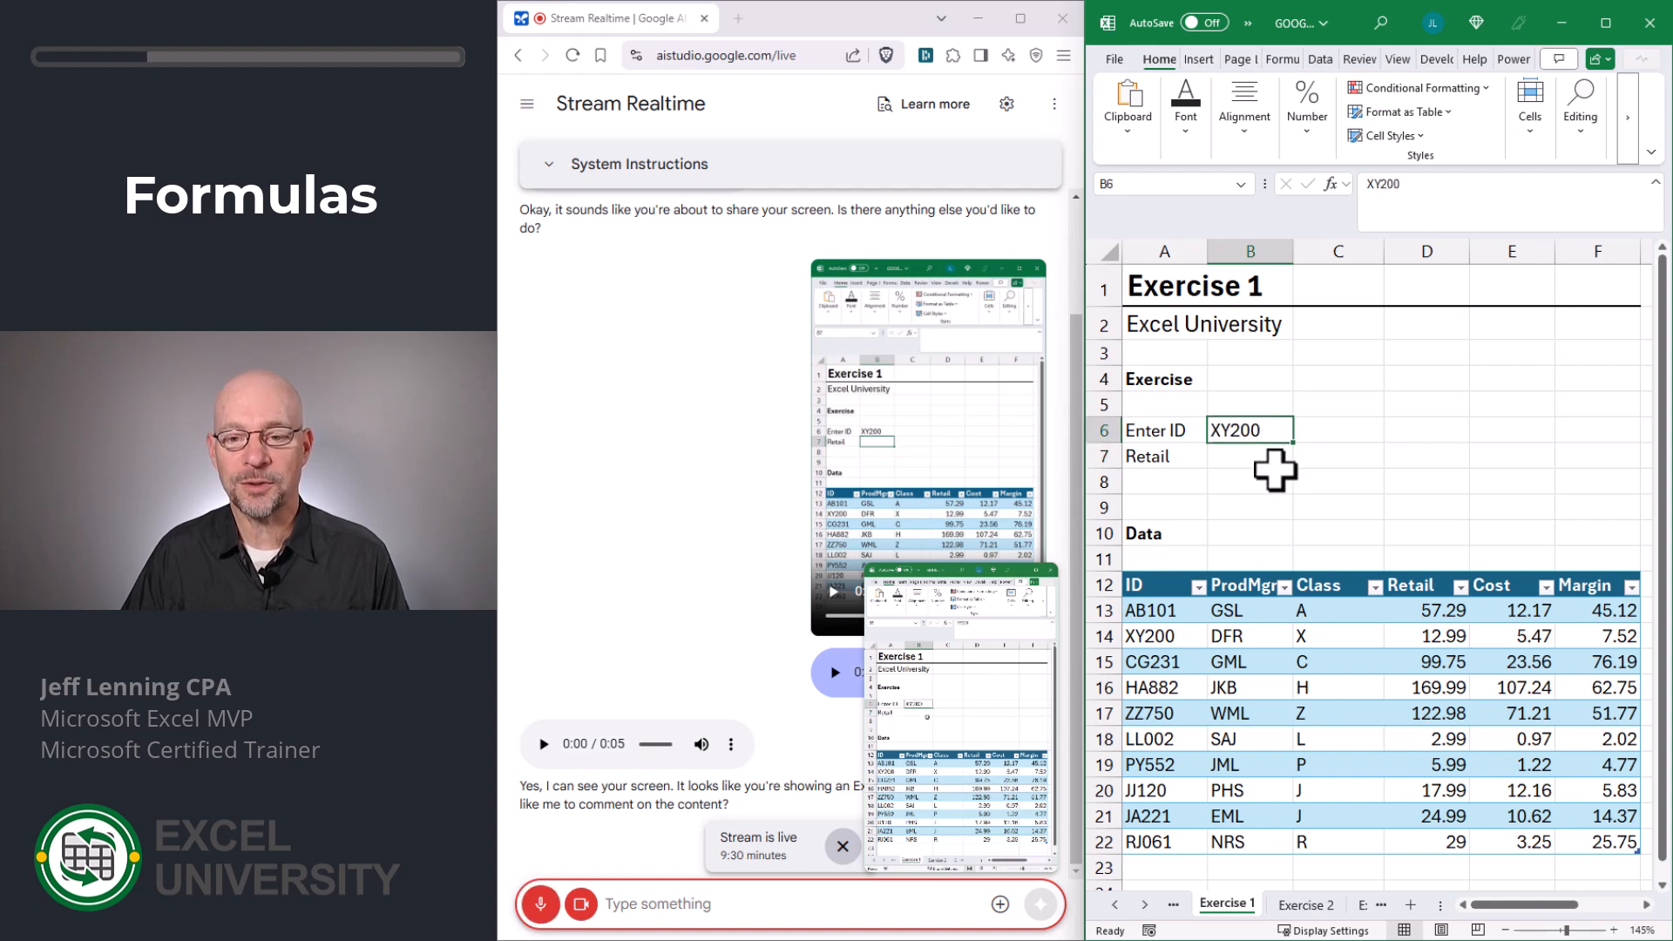
pyautogui.click(1257, 453)
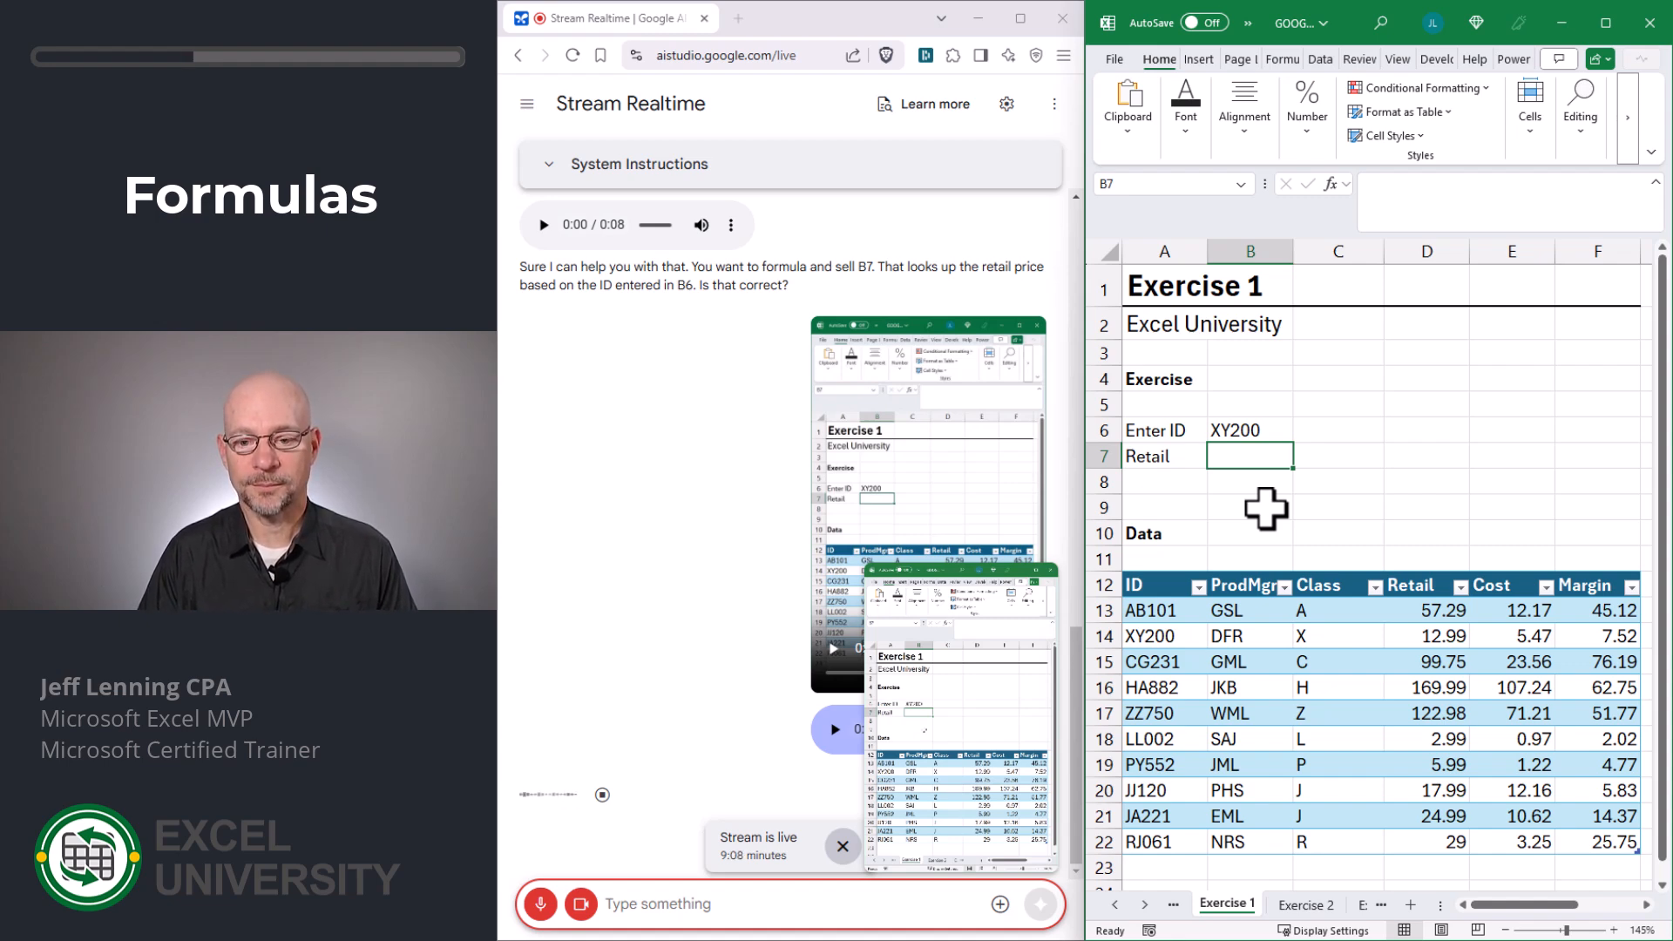
pyautogui.write('=')
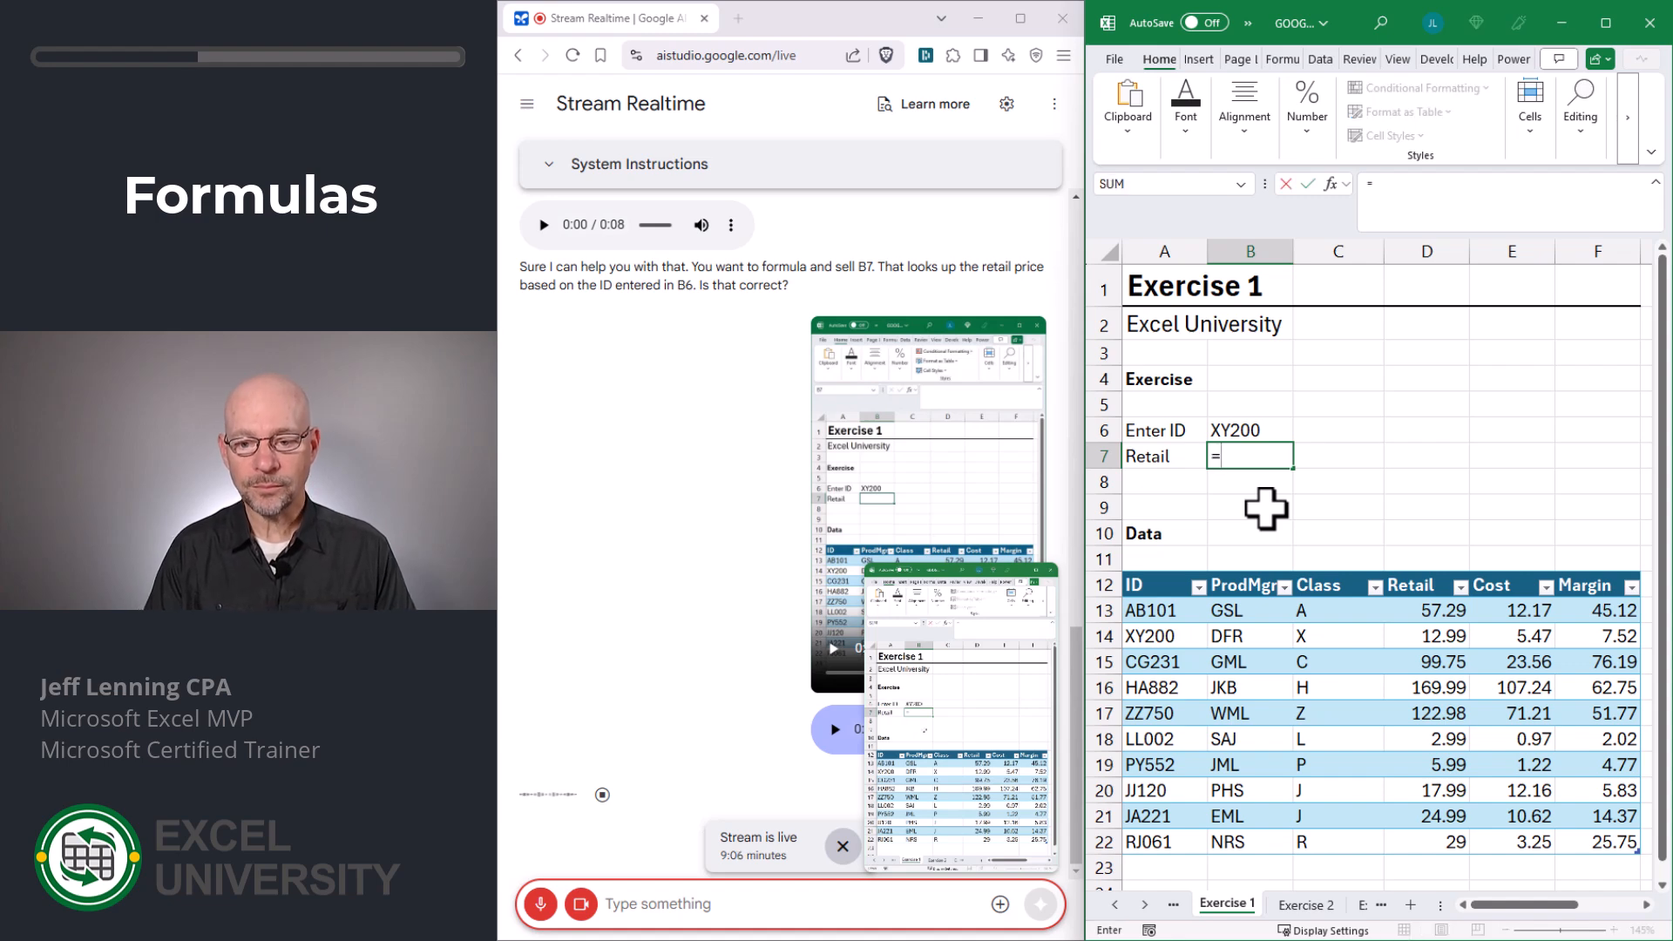
pyautogui.write('vl')
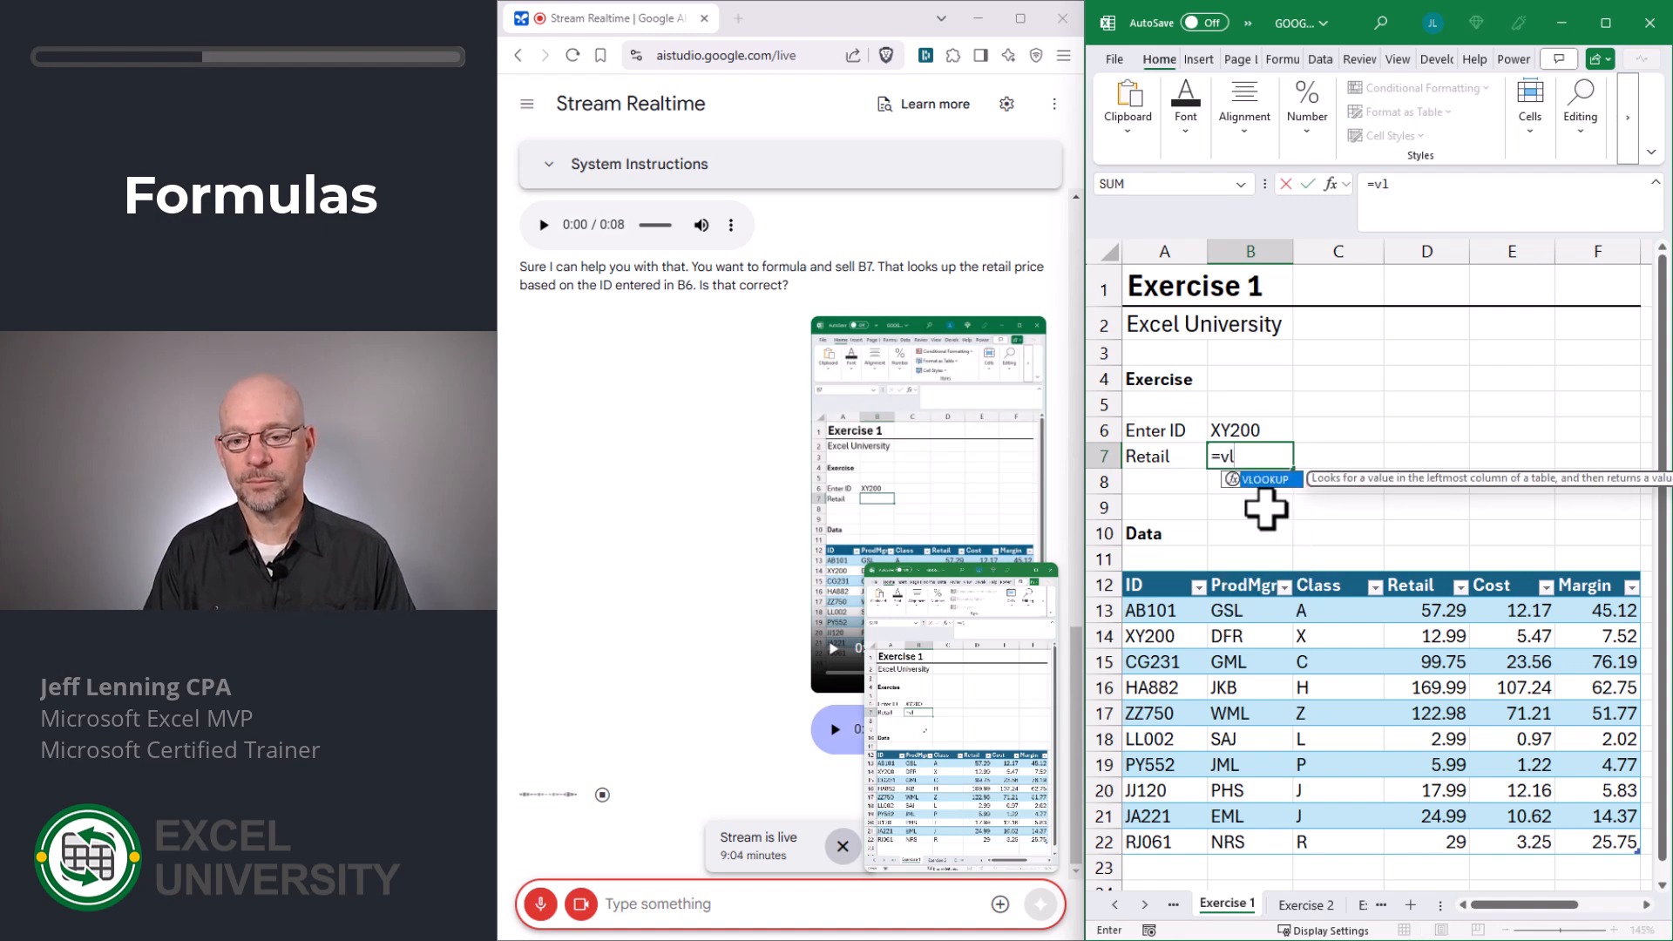
pyautogui.press('Tab')
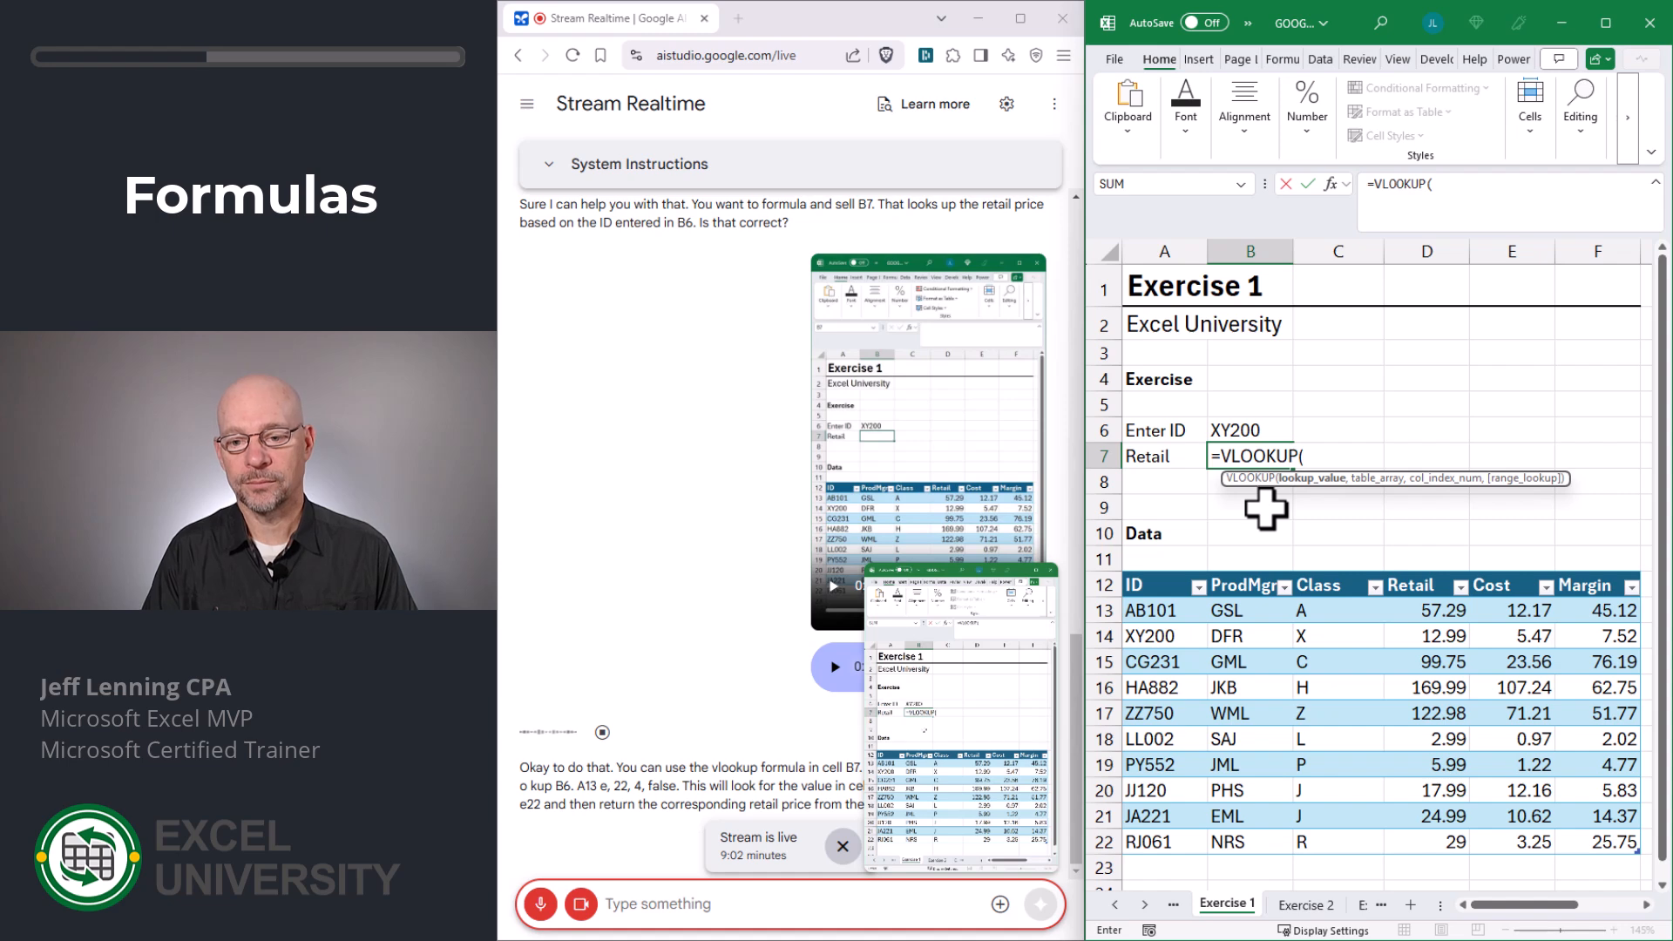
pyautogui.write('b6')
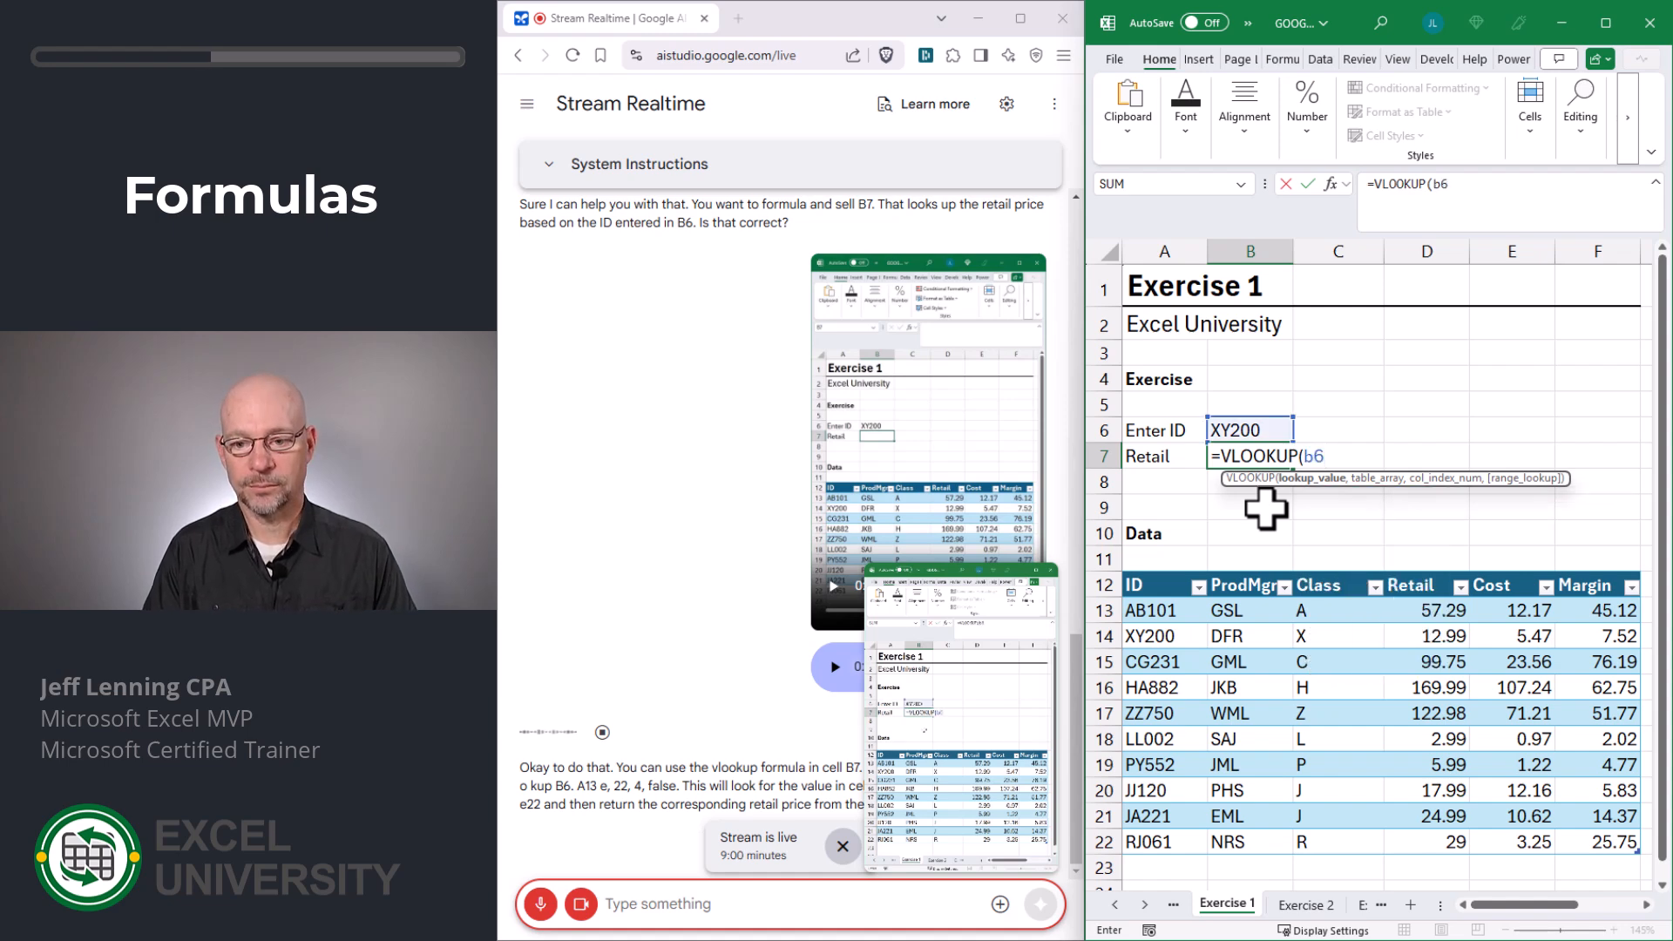
pyautogui.write('a13')
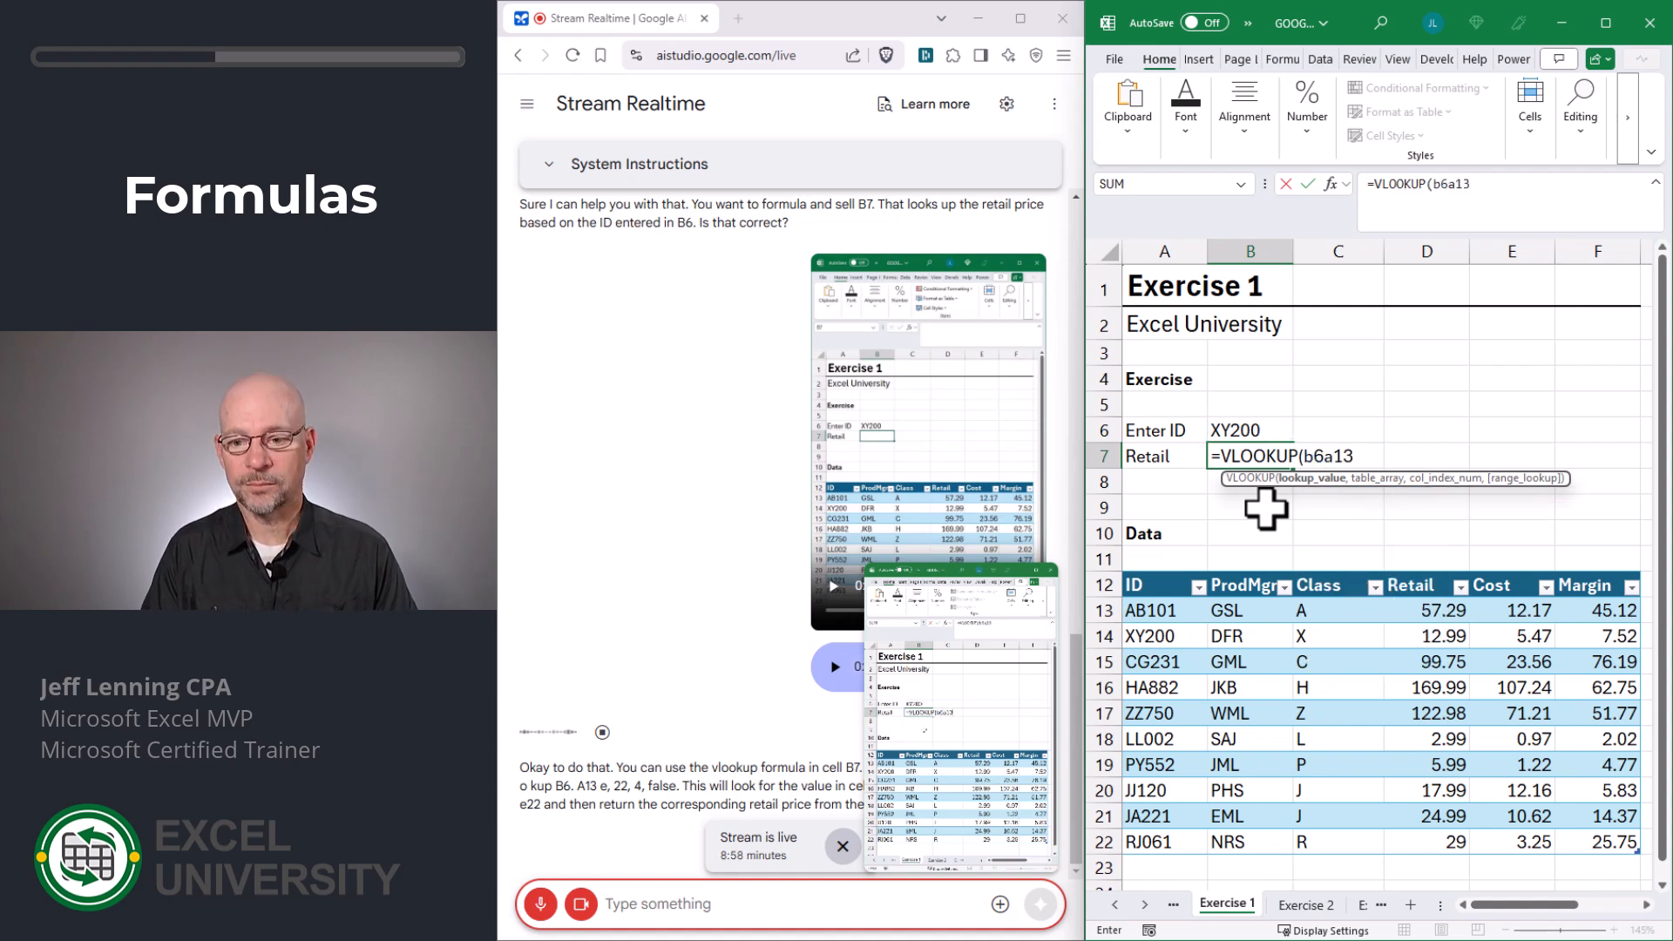
pyautogui.press('BackSpace')
pyautogui.press('BackSpace')
pyautogui.press('BackSpace')
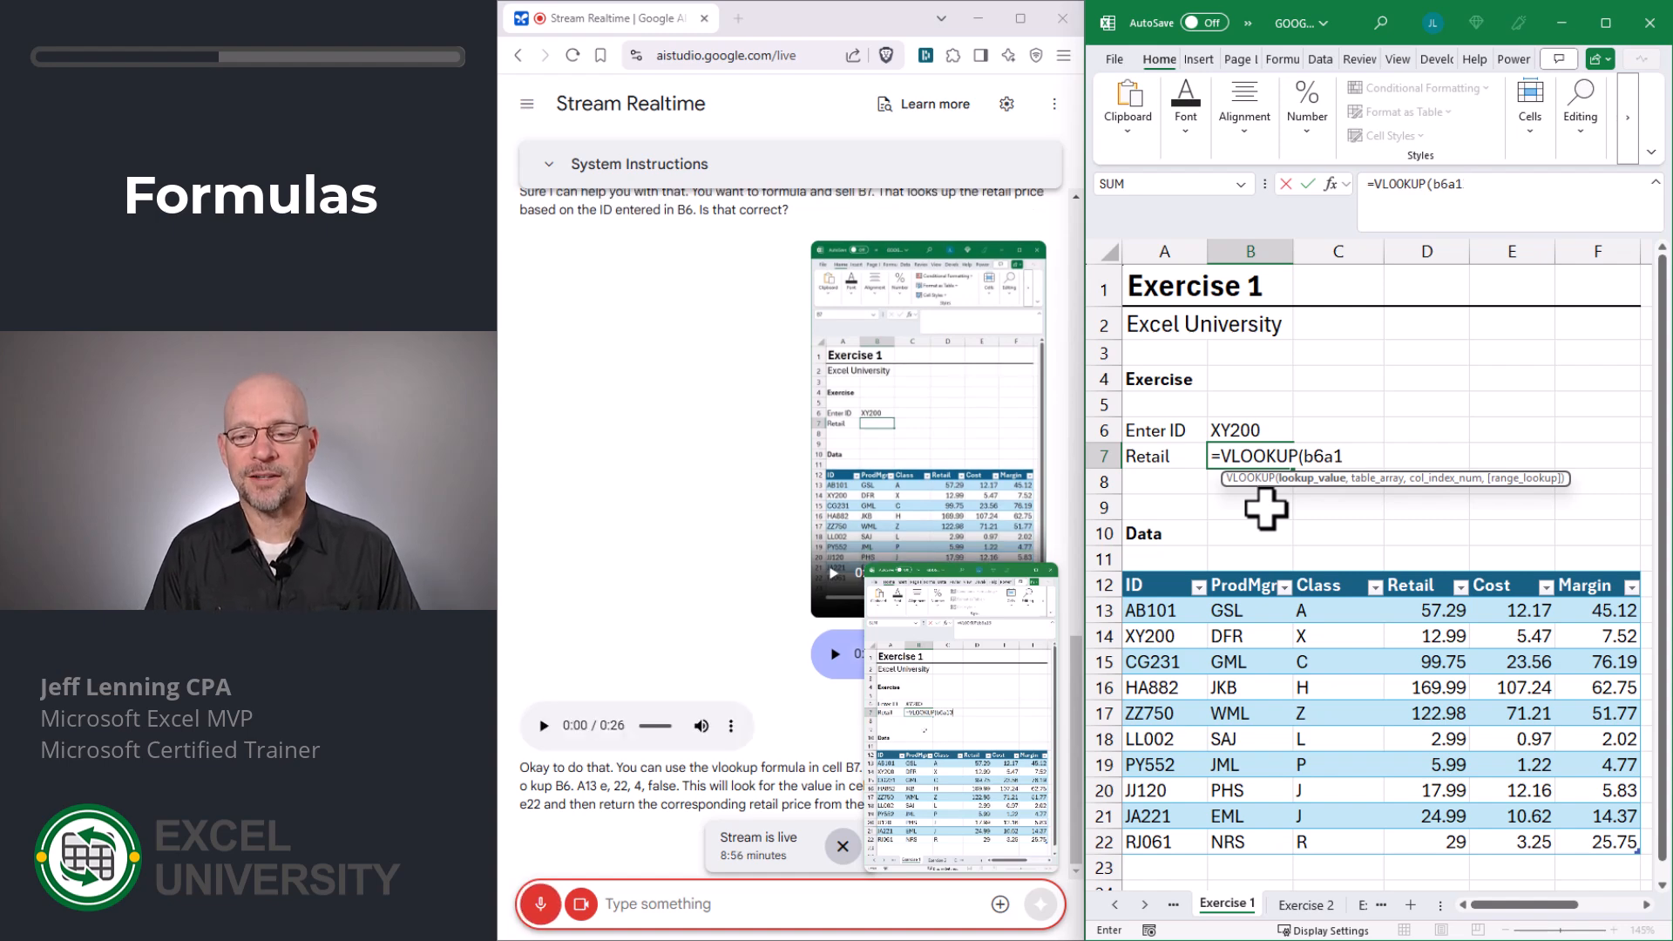
pyautogui.press('BackSpace')
pyautogui.press('BackSpace')
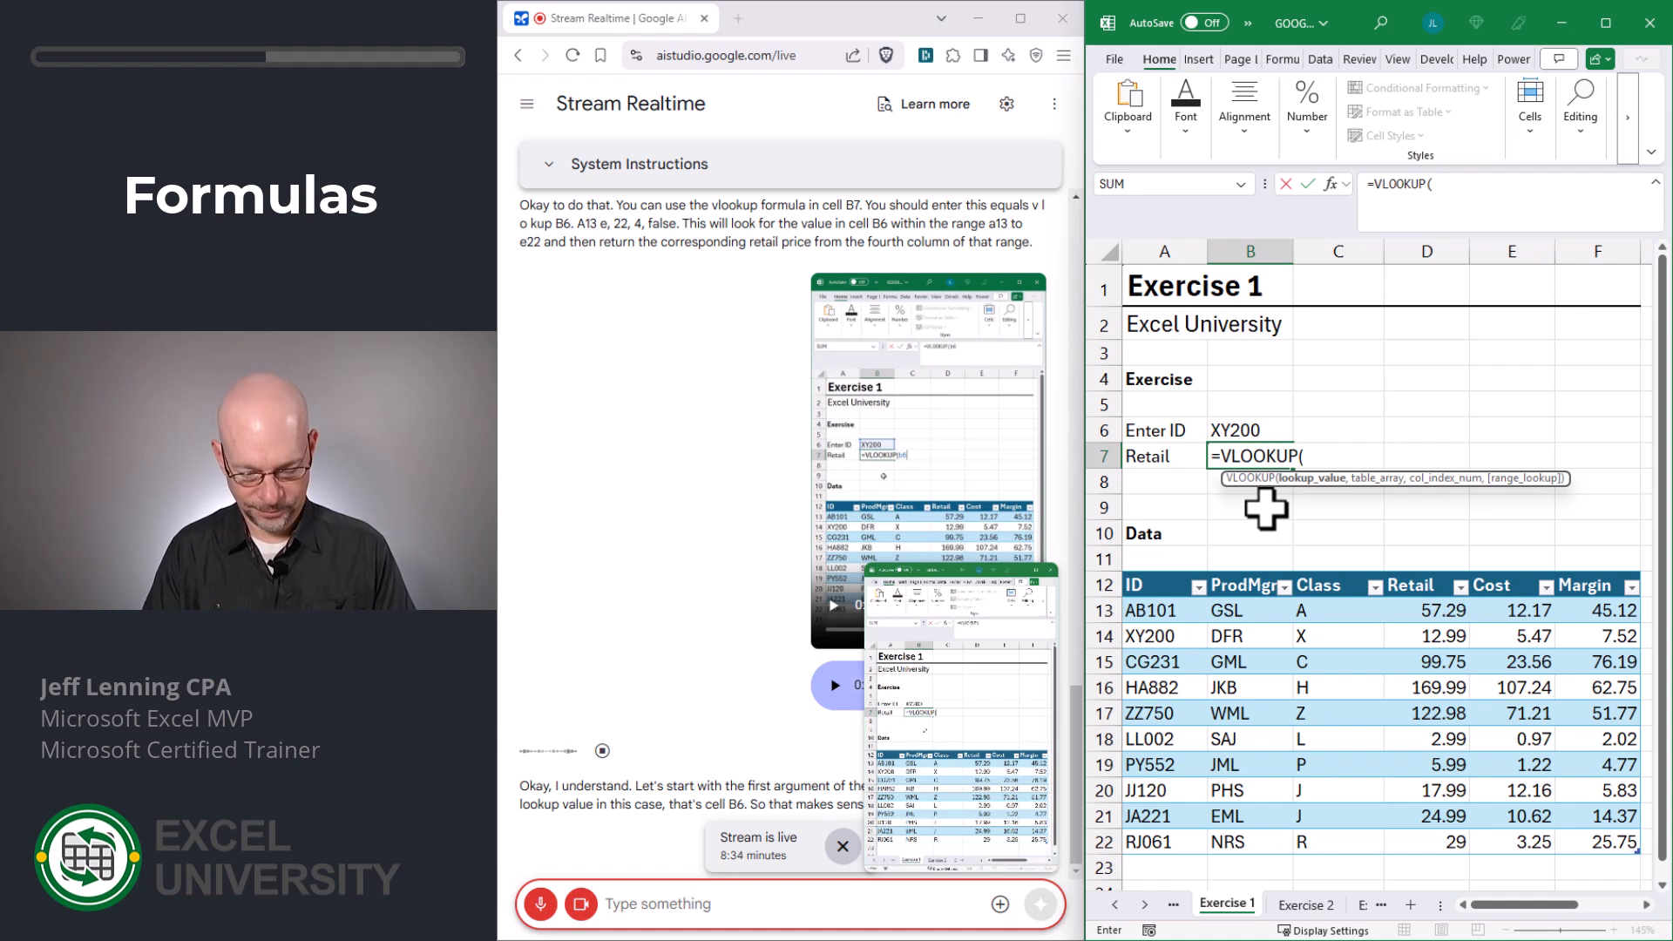
# Step: Complete the VLOOKUP with lookup value B6, table array A13:E22, column index 4 and FALSE for an exact match
pyautogui.write('b6')
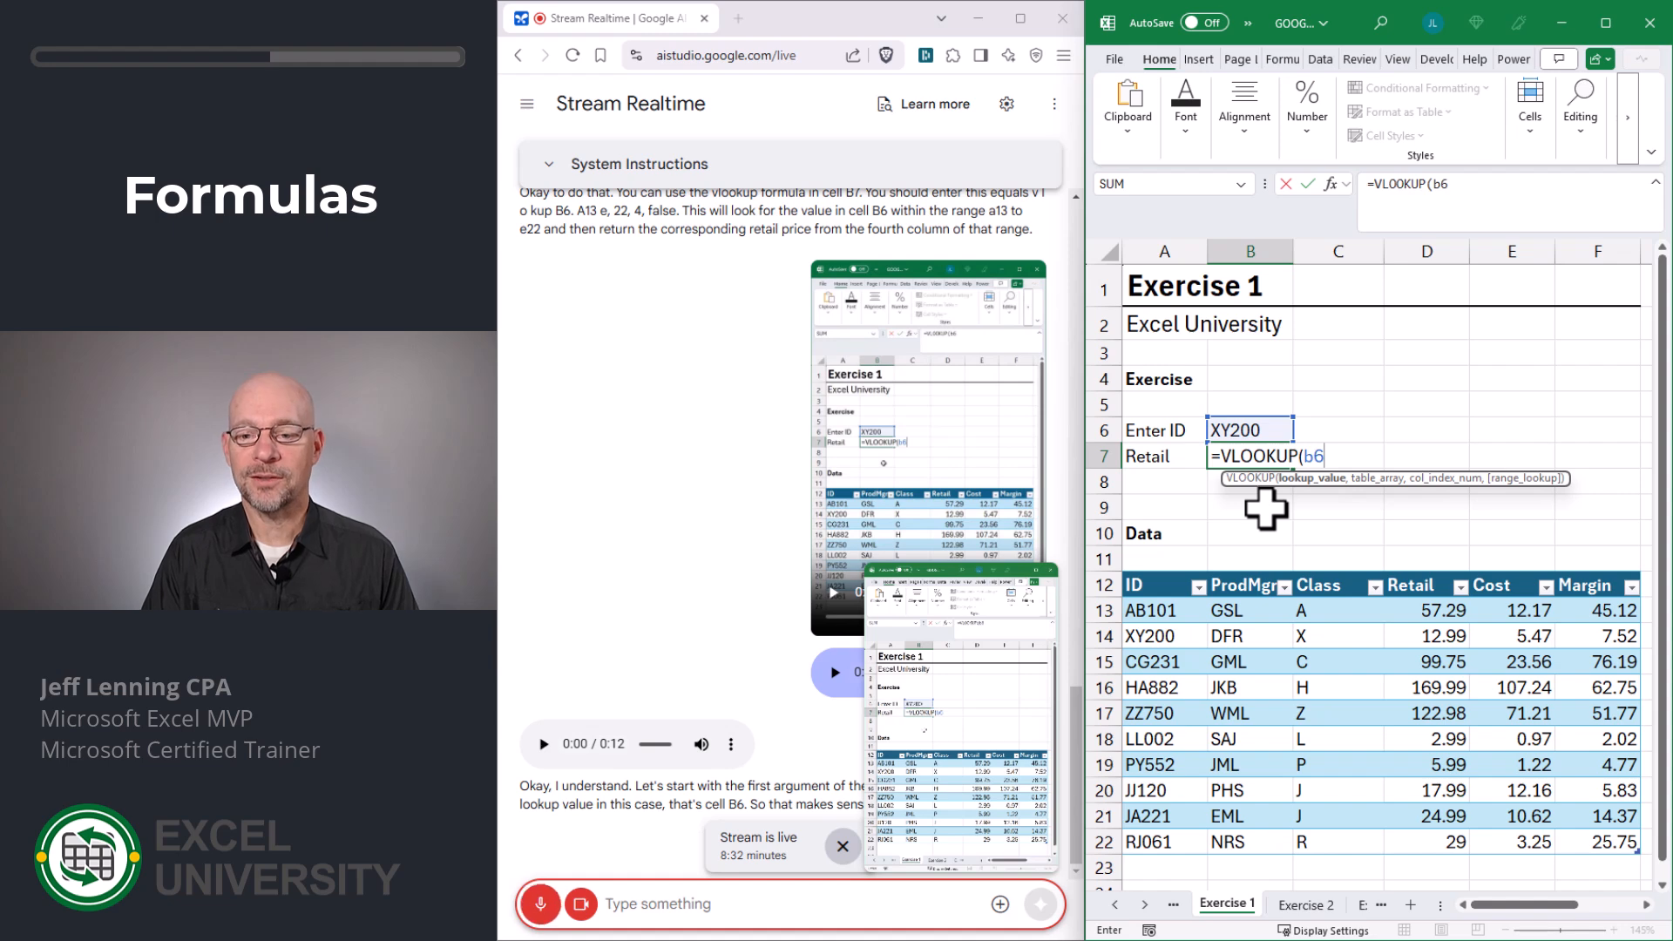
pyautogui.write(',')
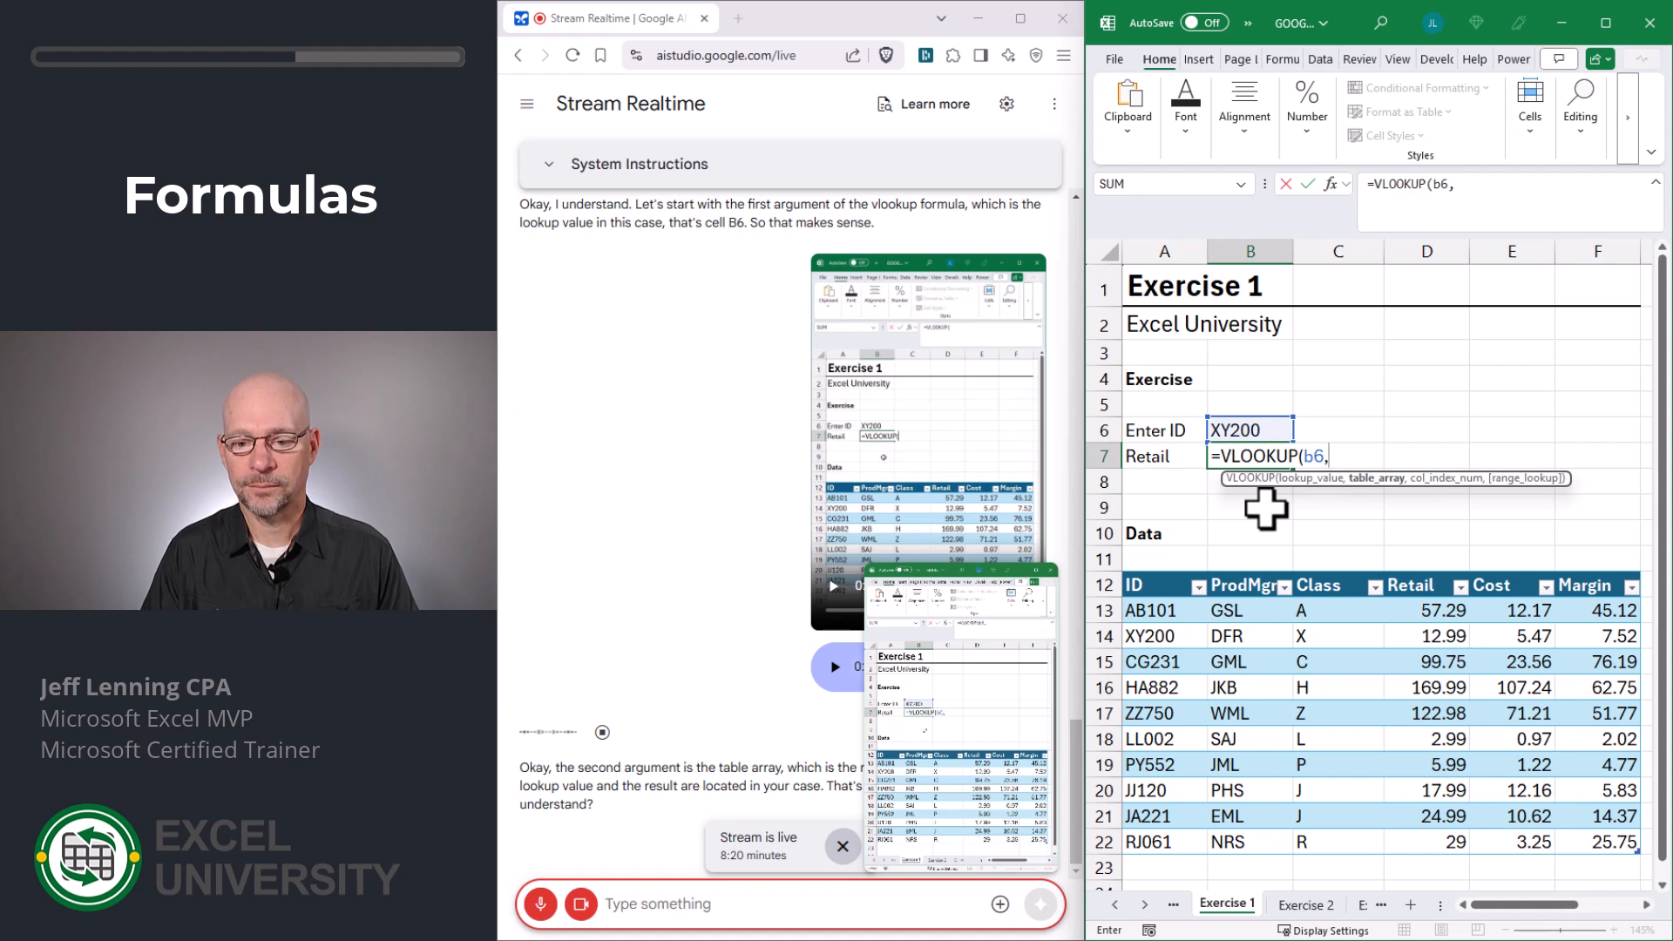
pyautogui.write('a1')
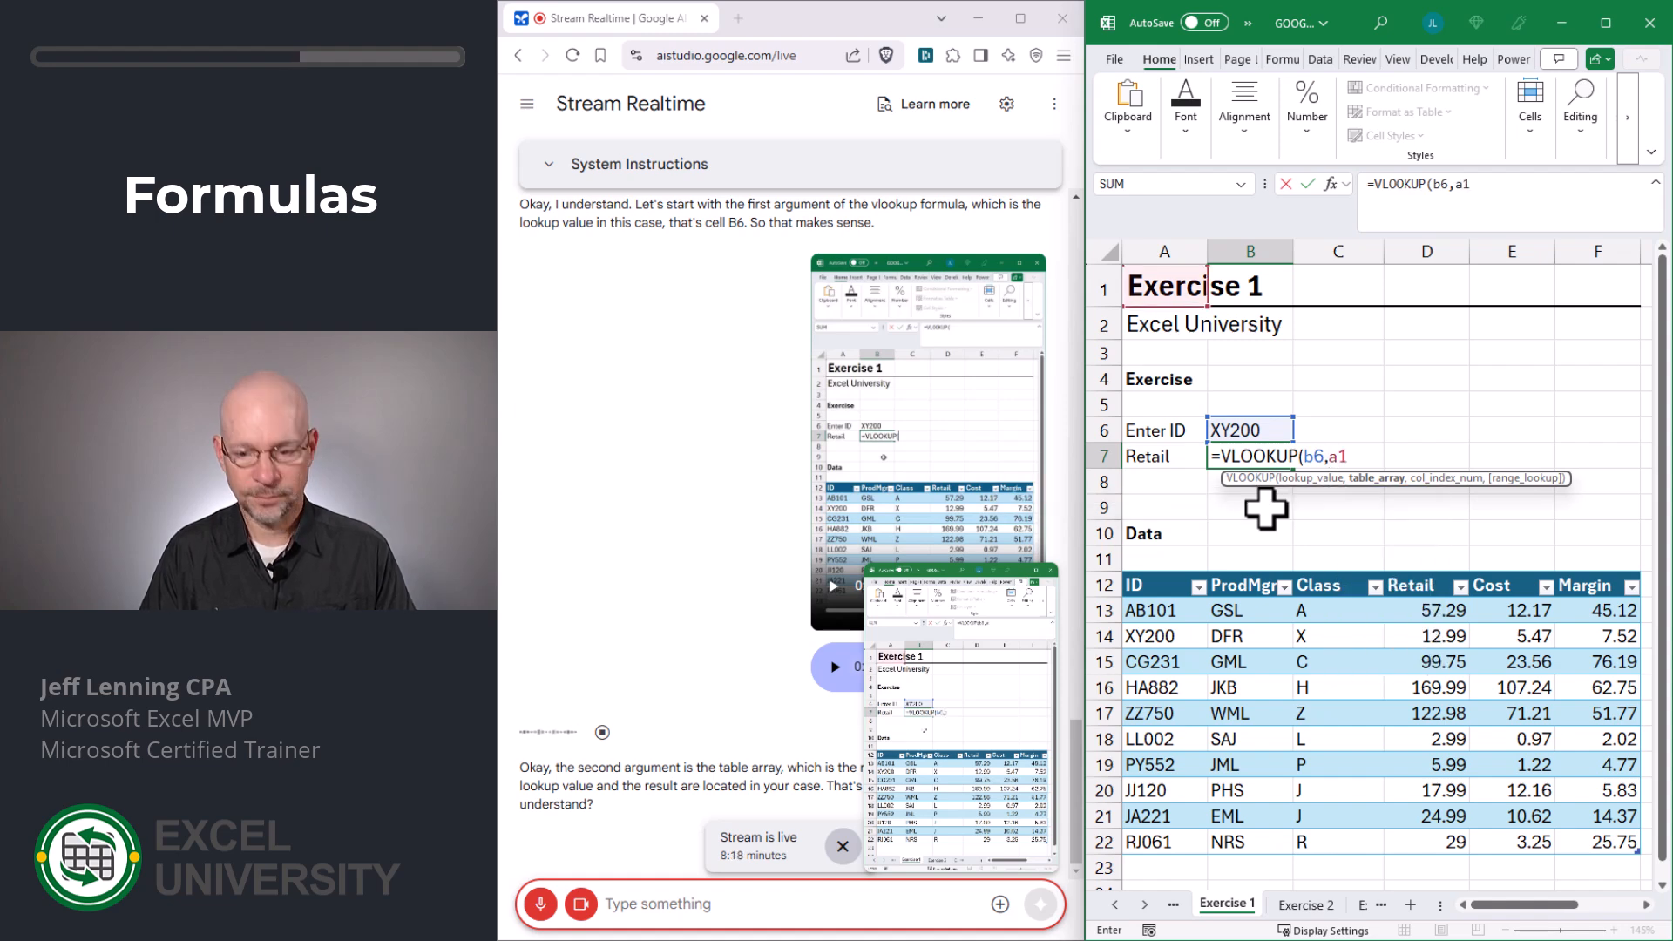
pyautogui.write('3:e2')
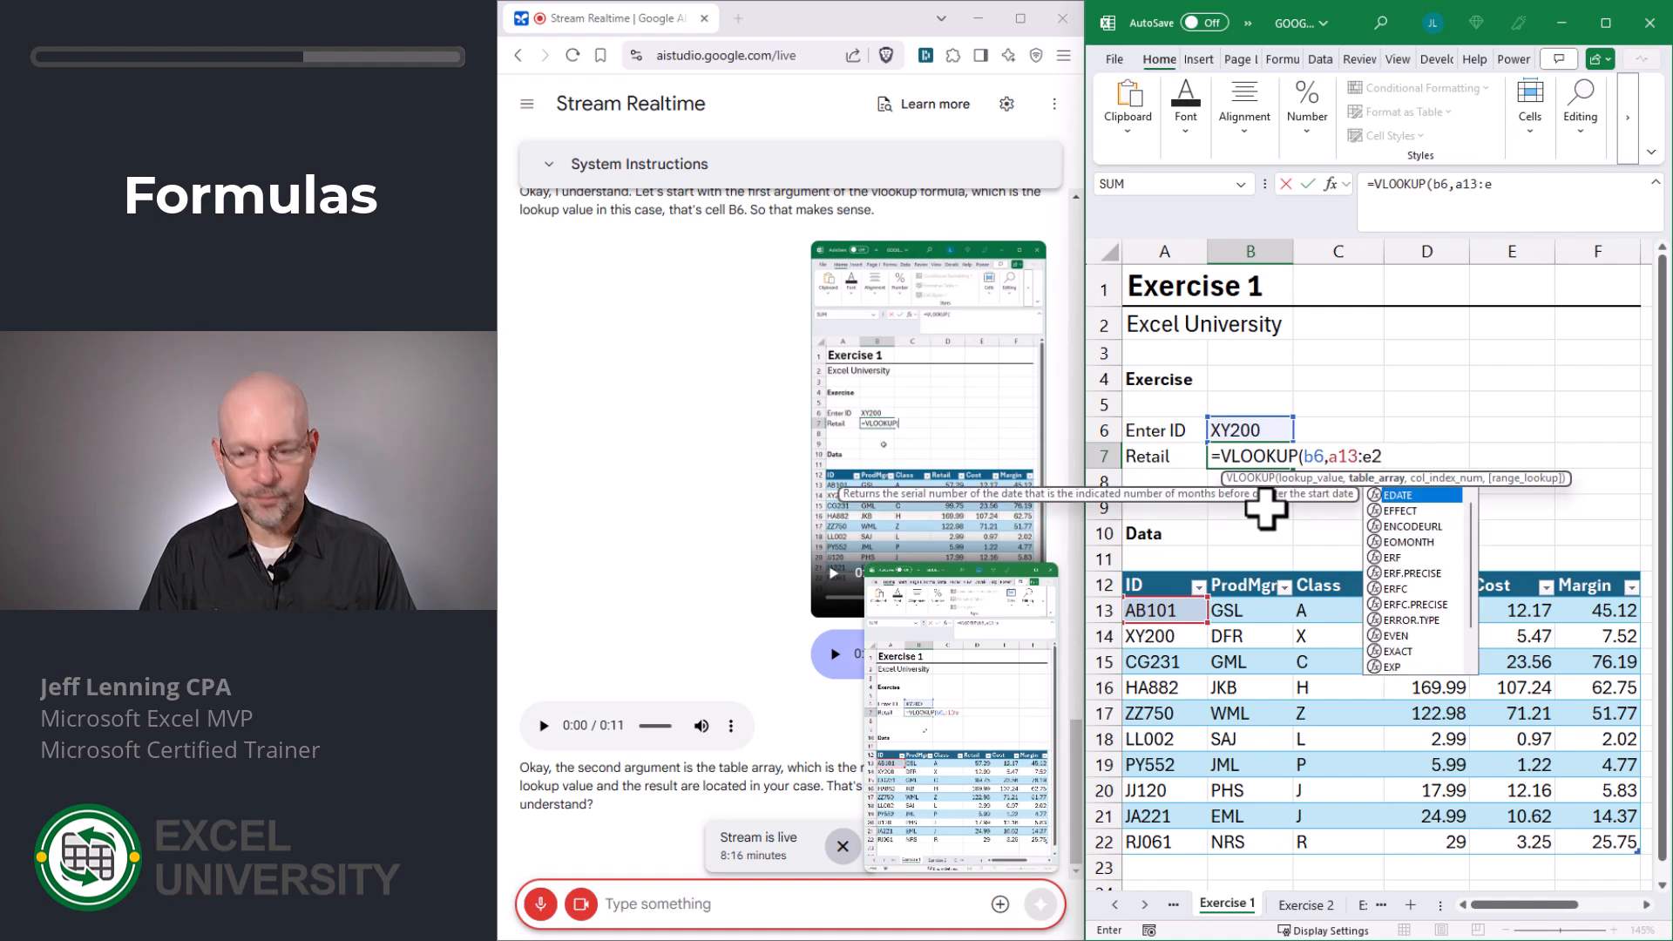
pyautogui.write('2,')
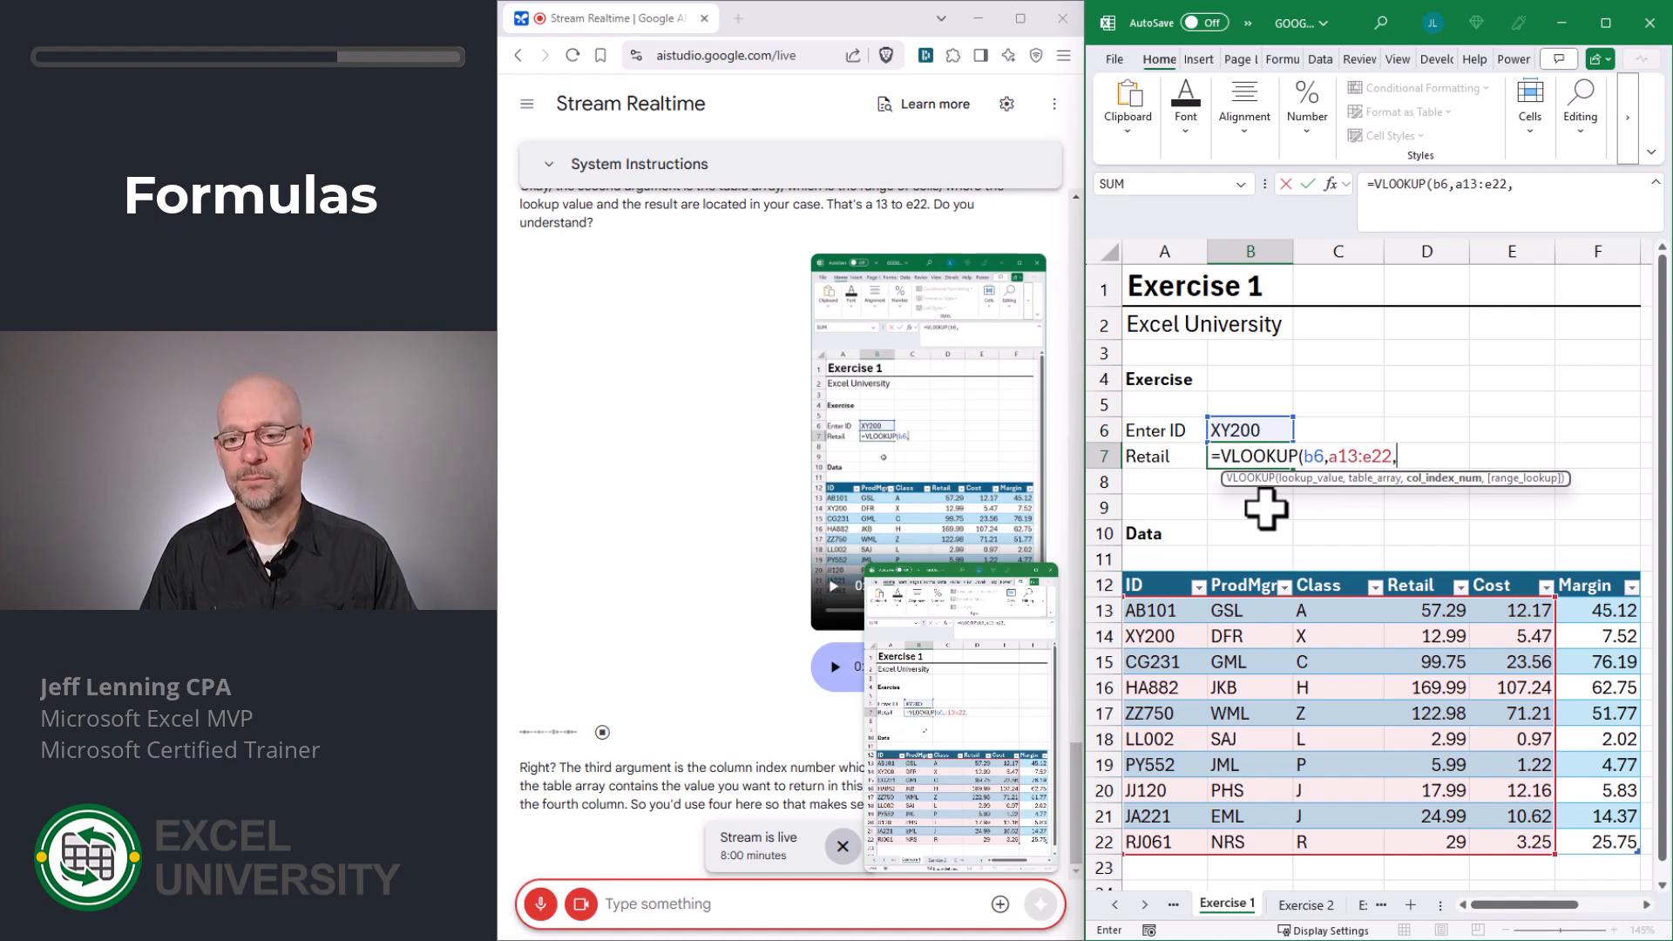
pyautogui.write('4,')
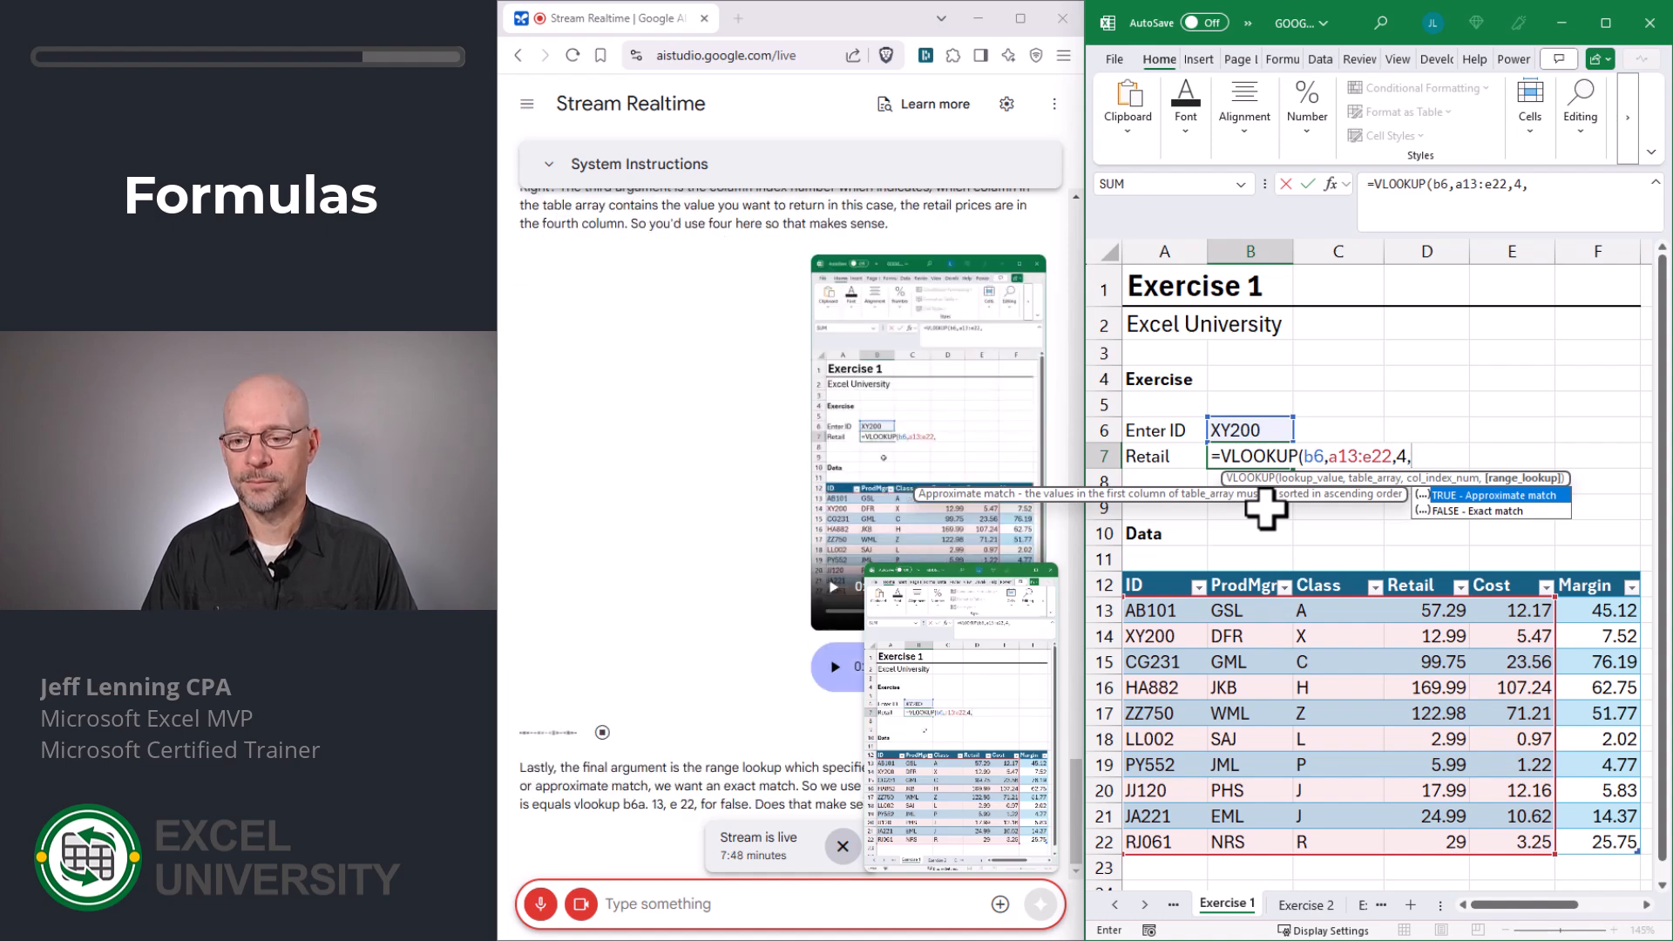
pyautogui.write('false')
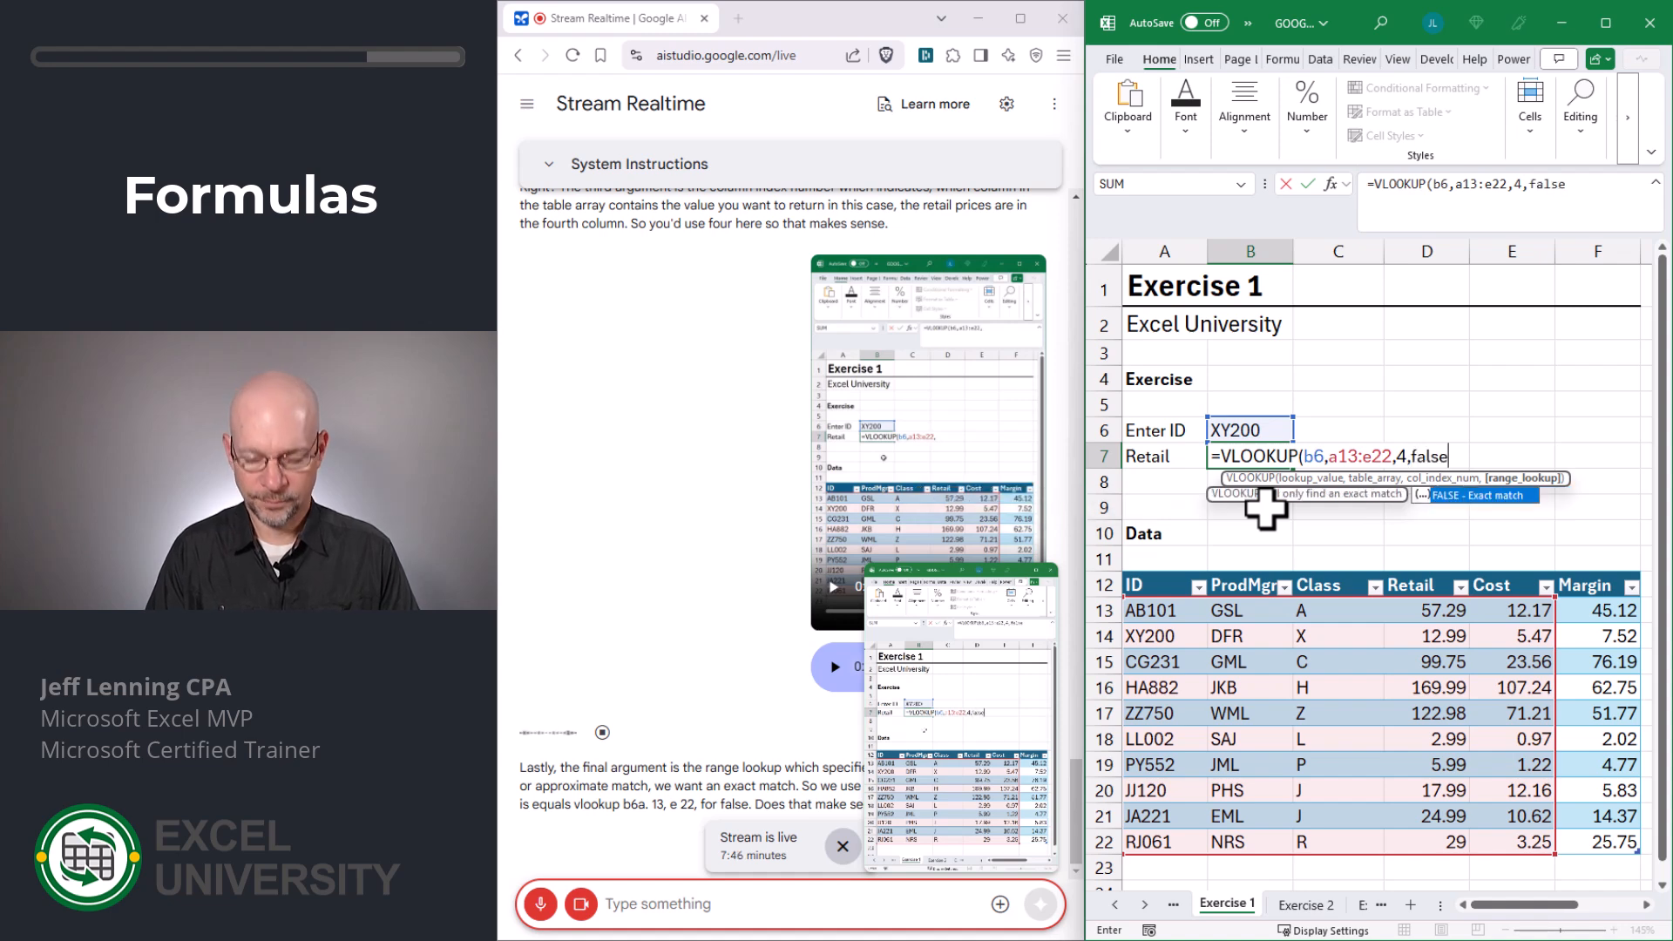
pyautogui.write(')')
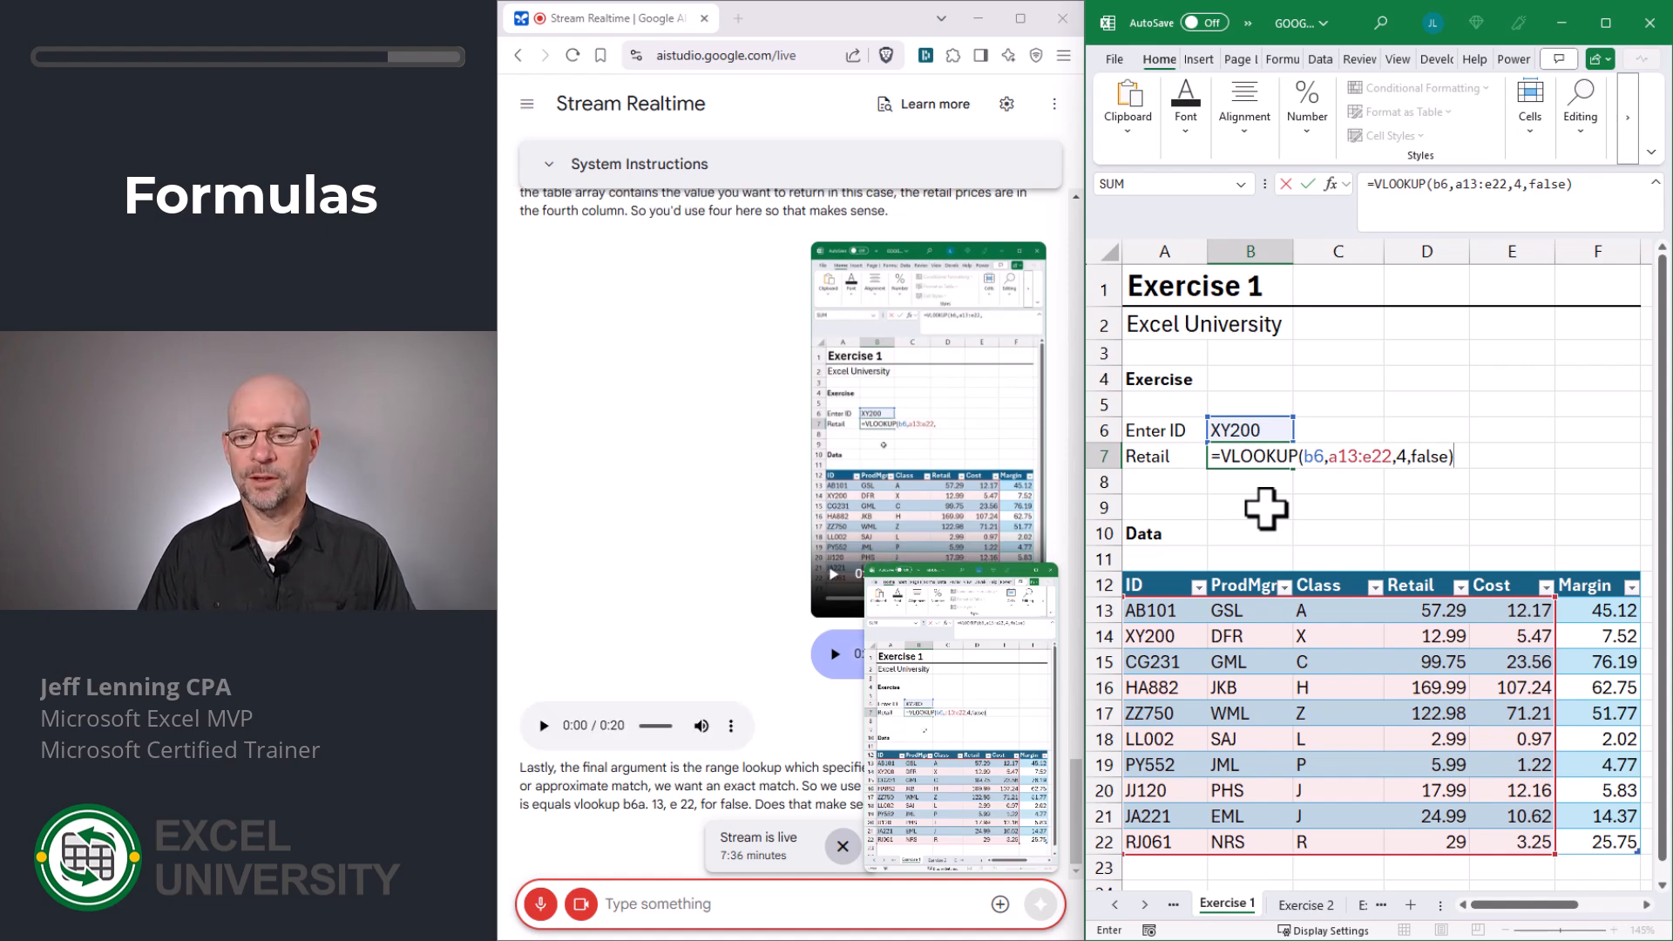
pyautogui.press('Return')
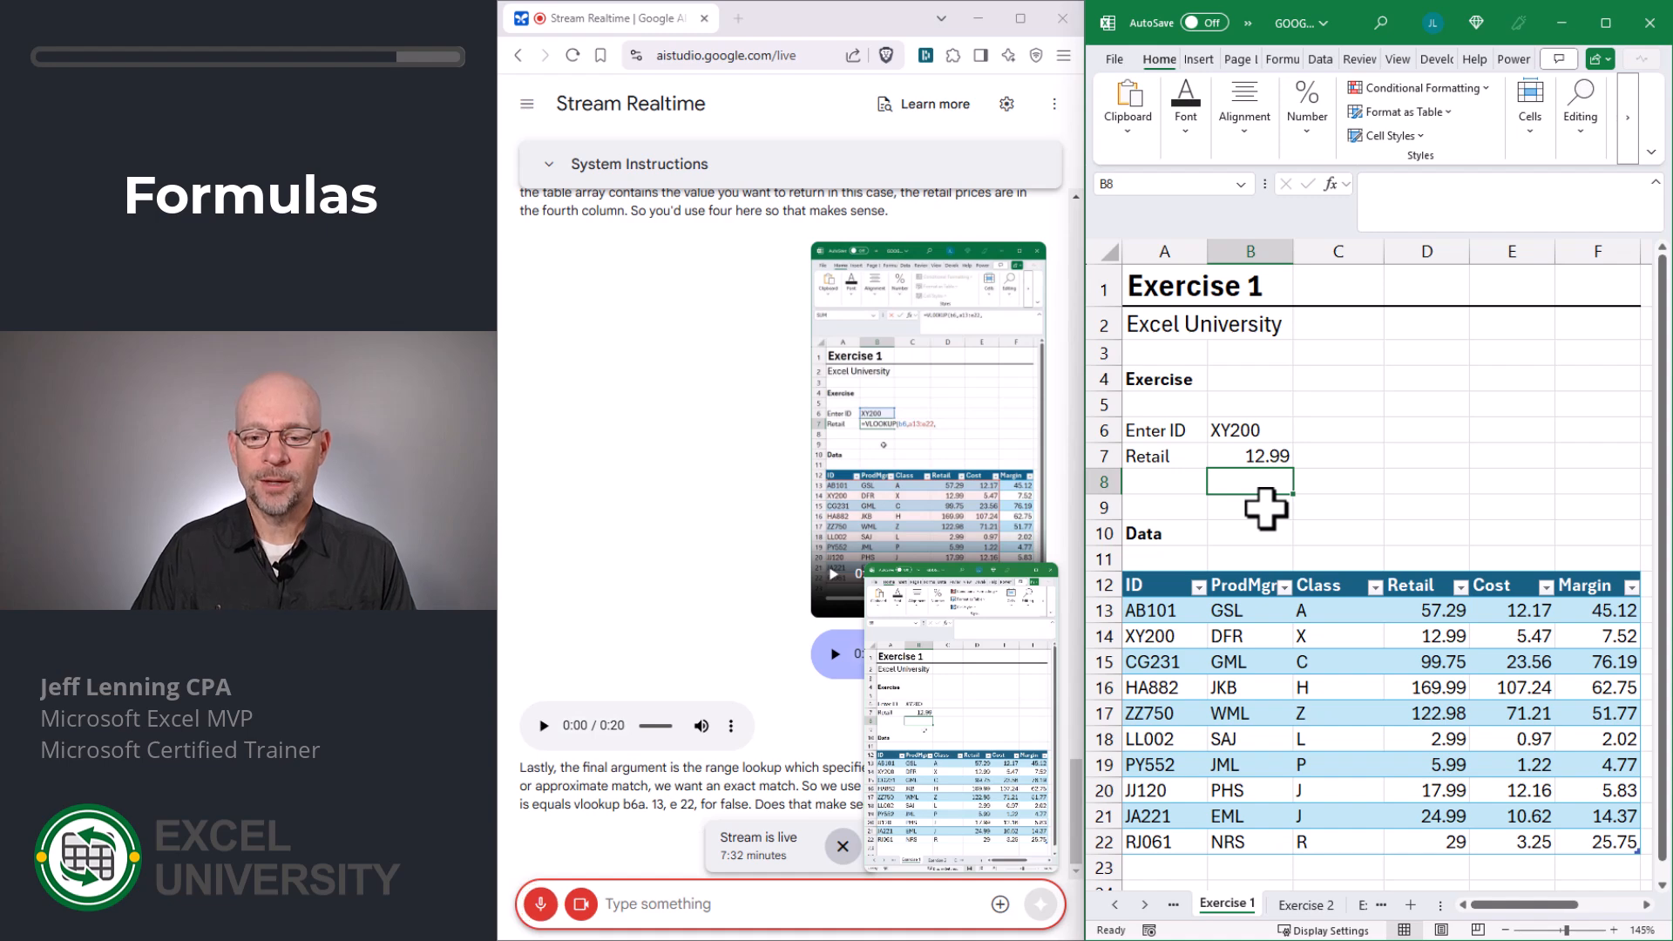
# Step: Replace the cell range in B7's VLOOKUP formula with the table name Table1
pyautogui.click(1252, 612)
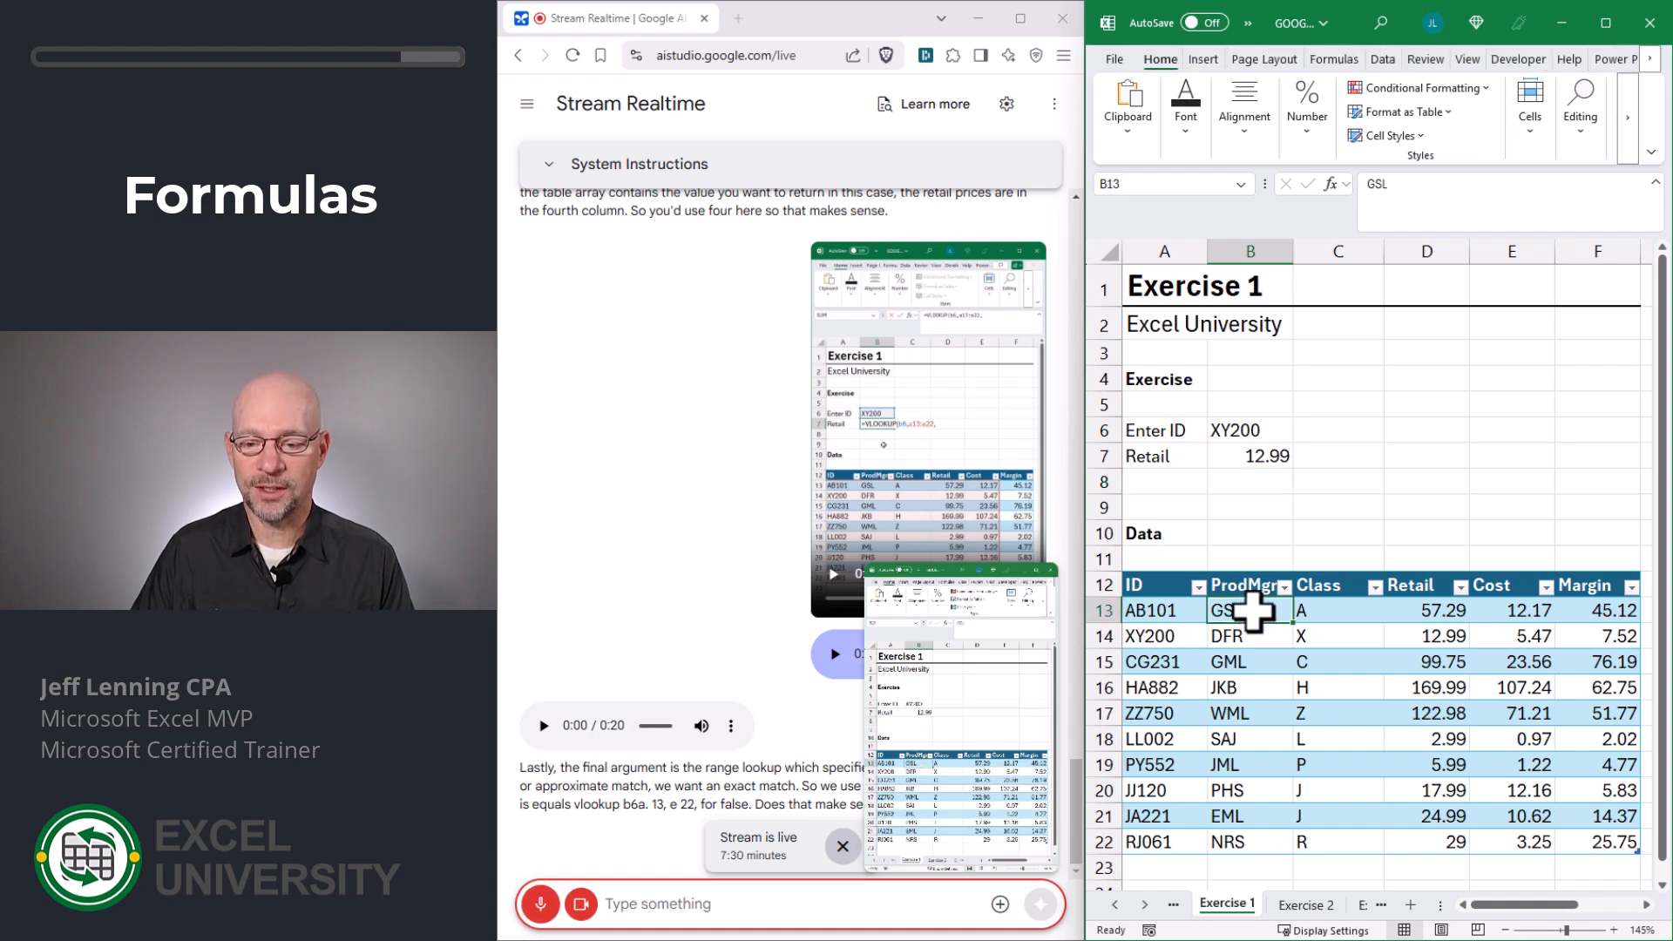
pyautogui.click(1258, 455)
pyautogui.press('F2')
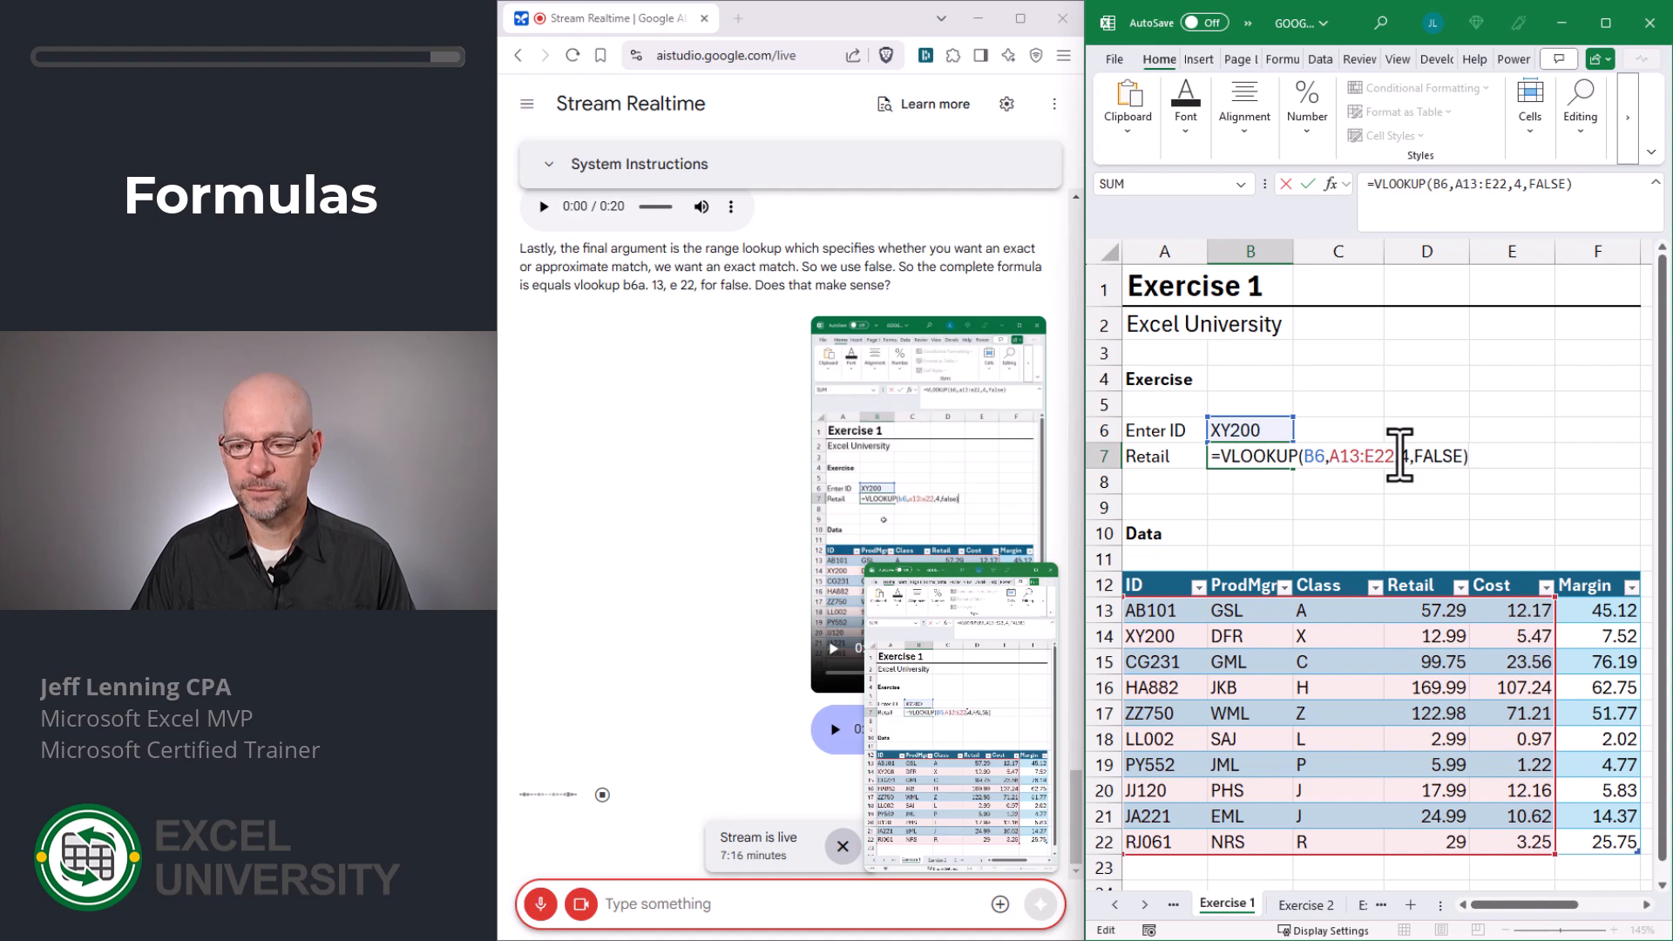
pyautogui.moveTo(1397, 456); pyautogui.dragTo(1331, 456)
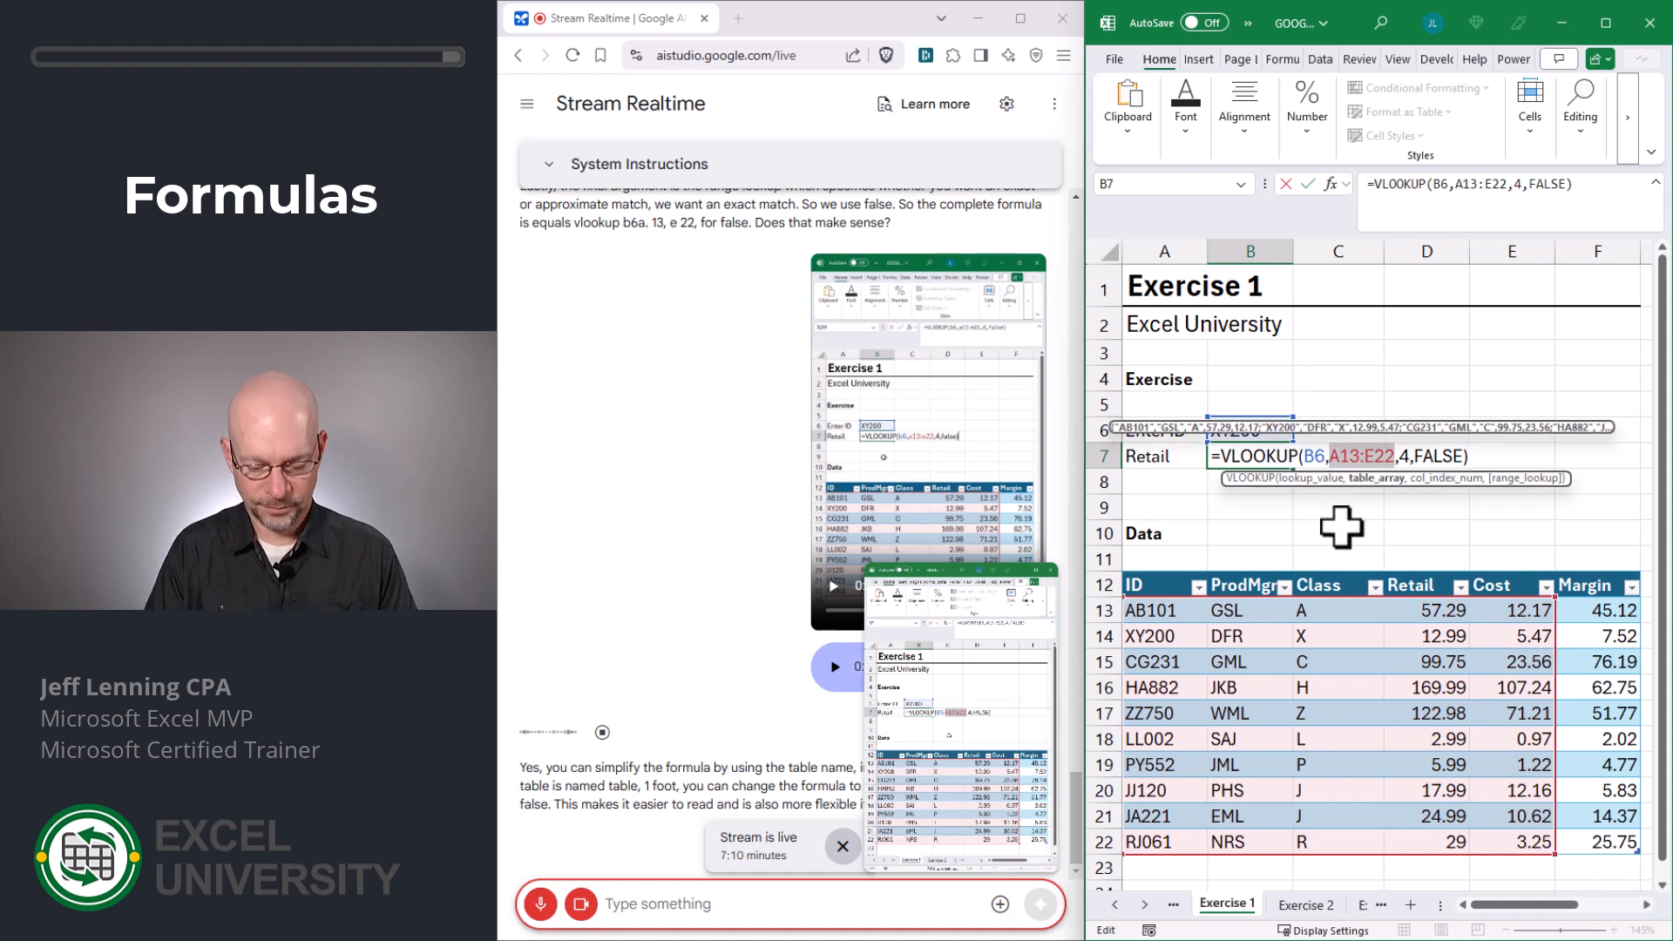
pyautogui.write('table1')
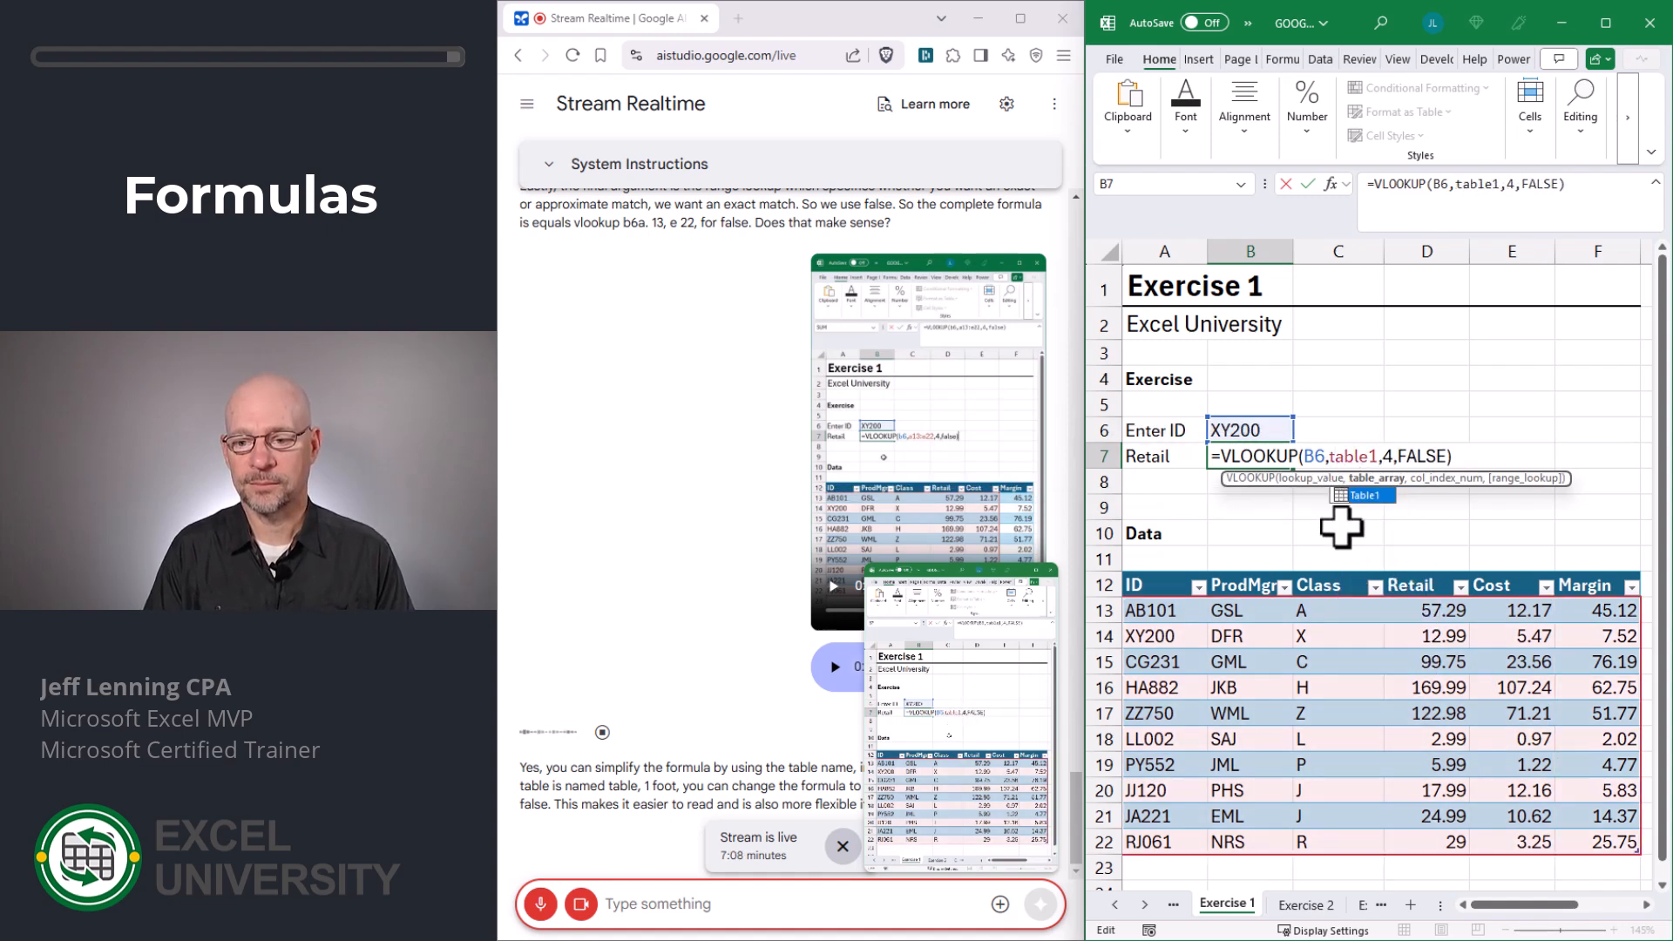
pyautogui.press('Return')
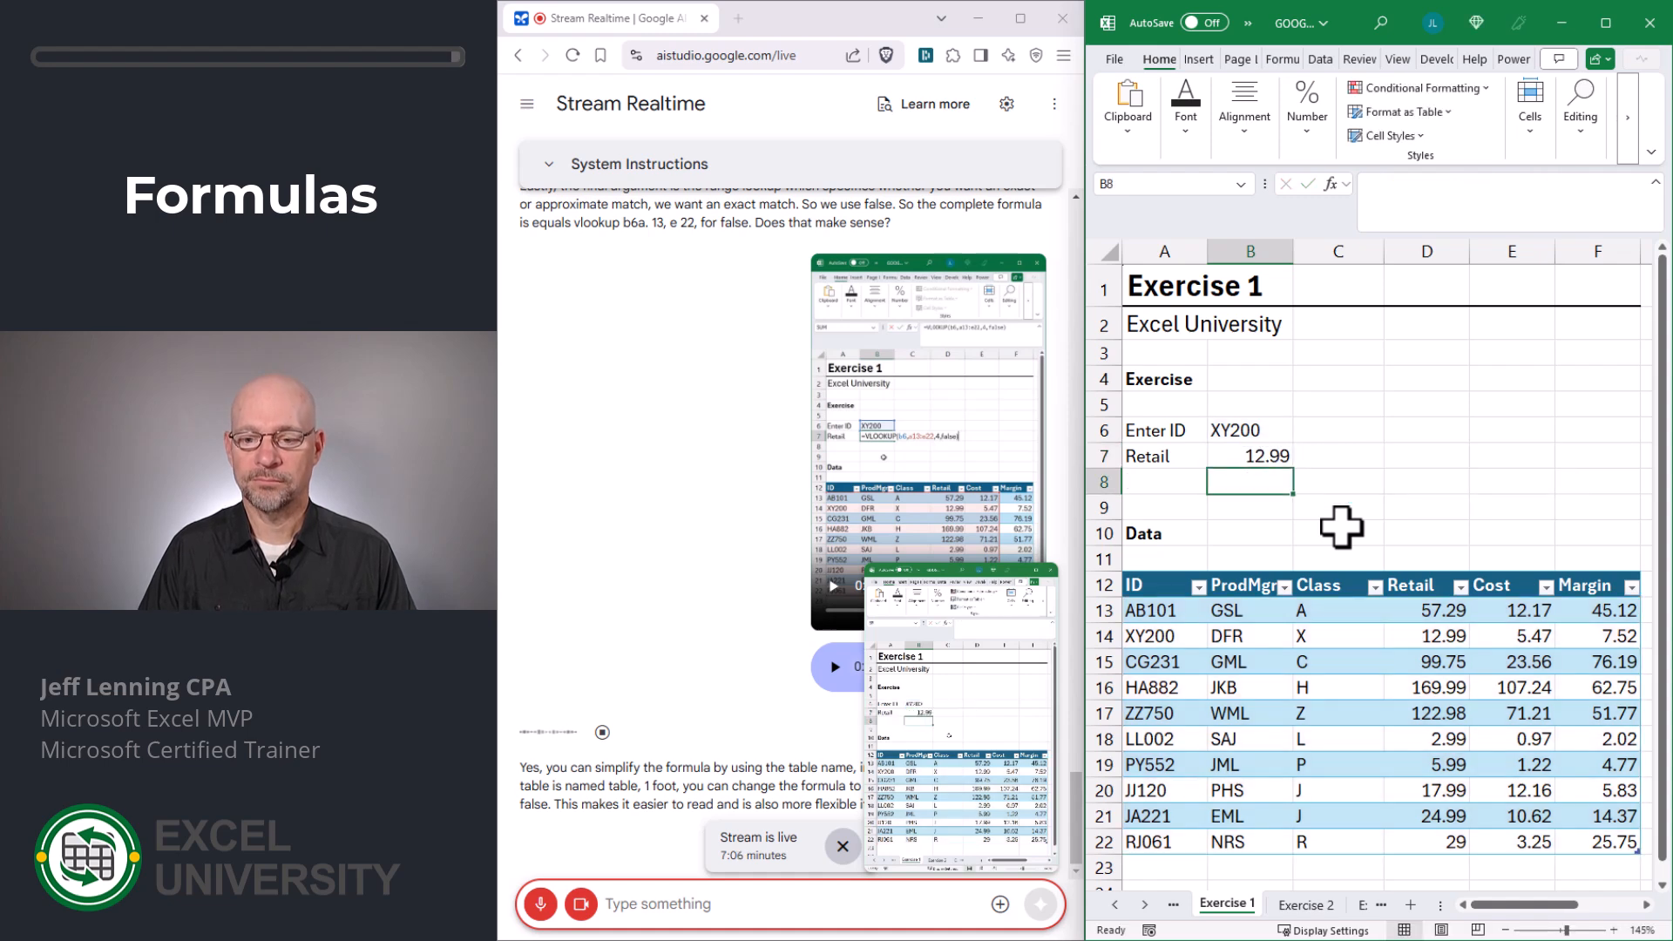
pyautogui.press('Up')
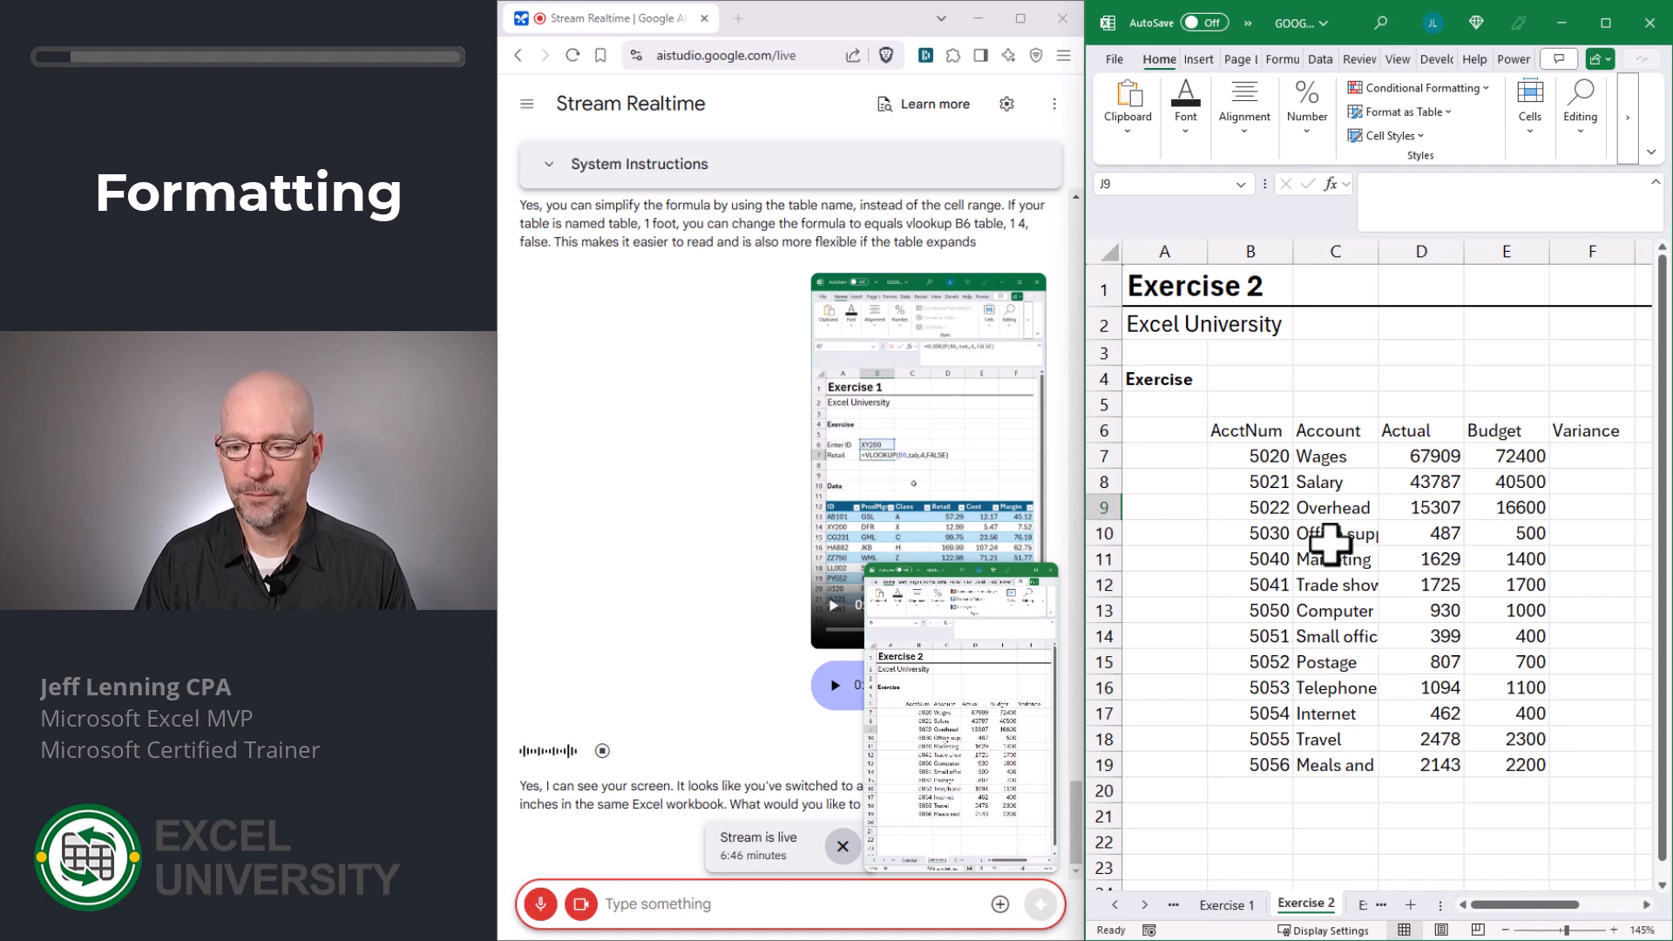
# Step: Calculate the Wages variance in F7 with =E7-D7 and fill the formula down through F19
pyautogui.click(1564, 454)
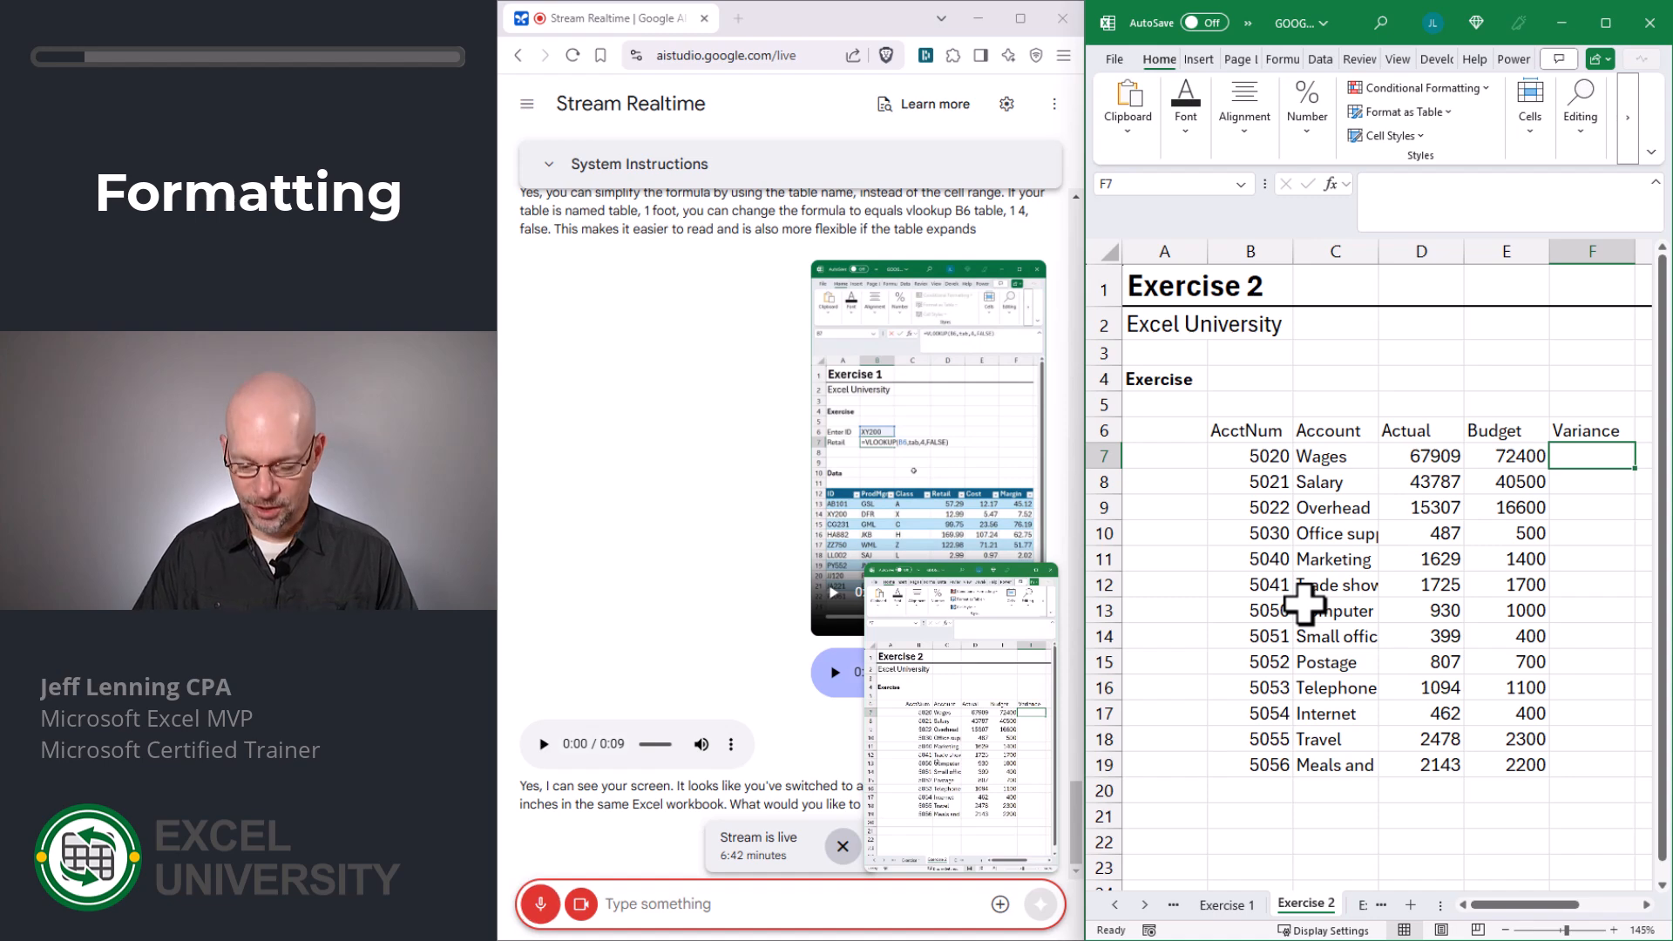
pyautogui.write('=')
pyautogui.press('Left')
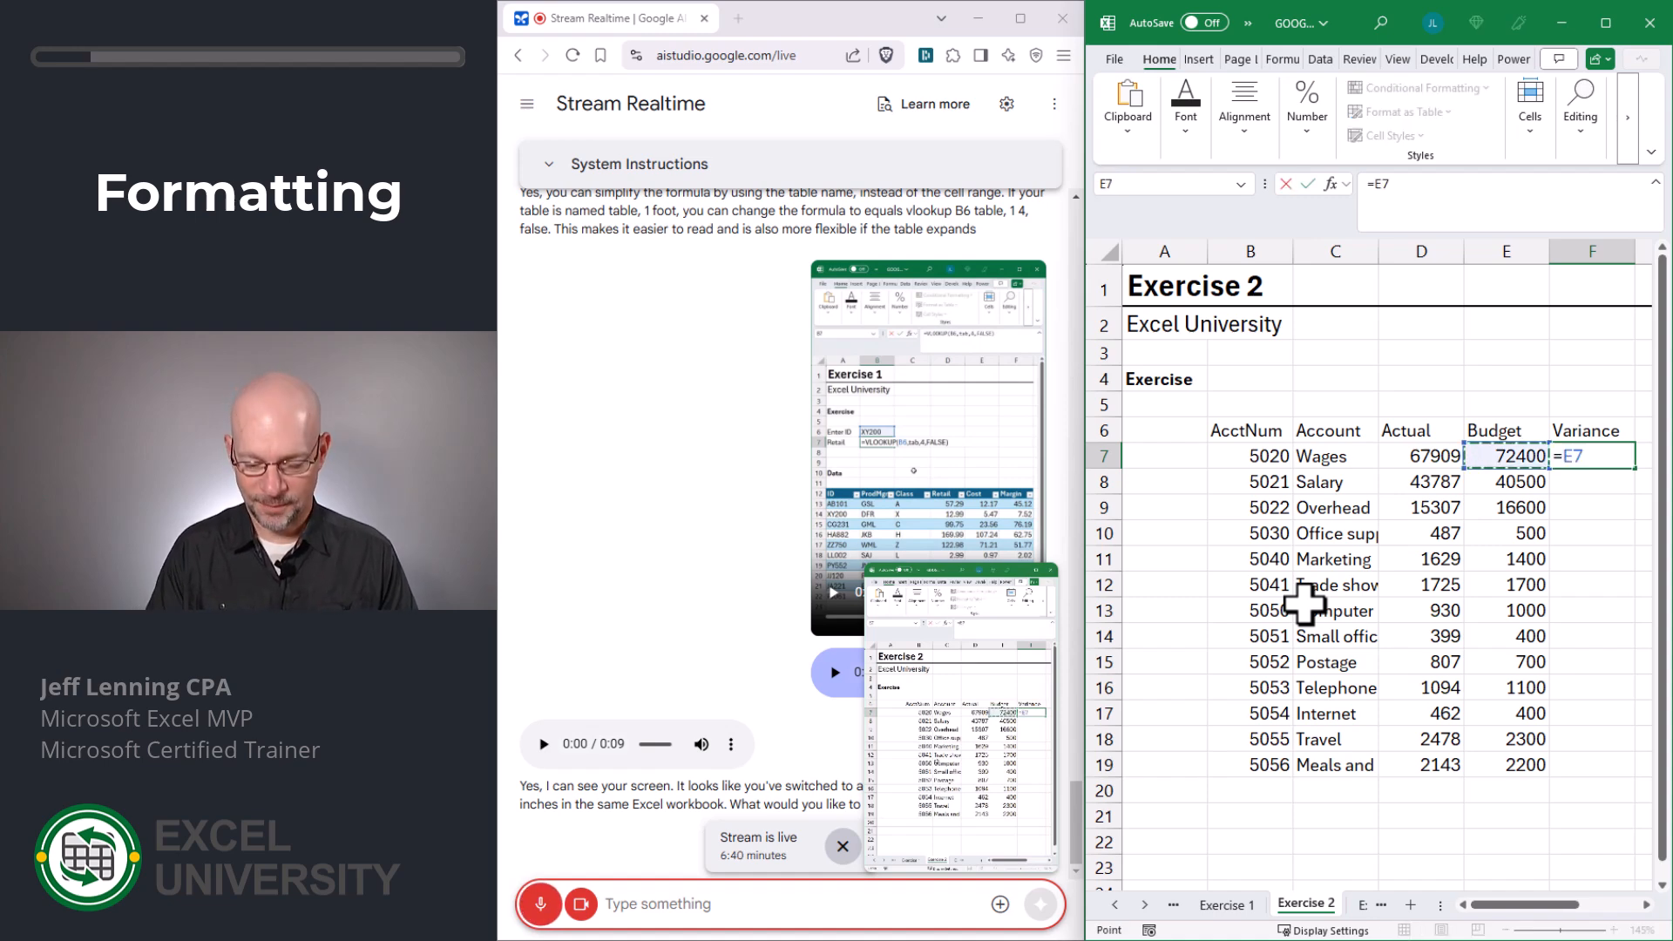
pyautogui.write('0')
pyautogui.press('BackSpace')
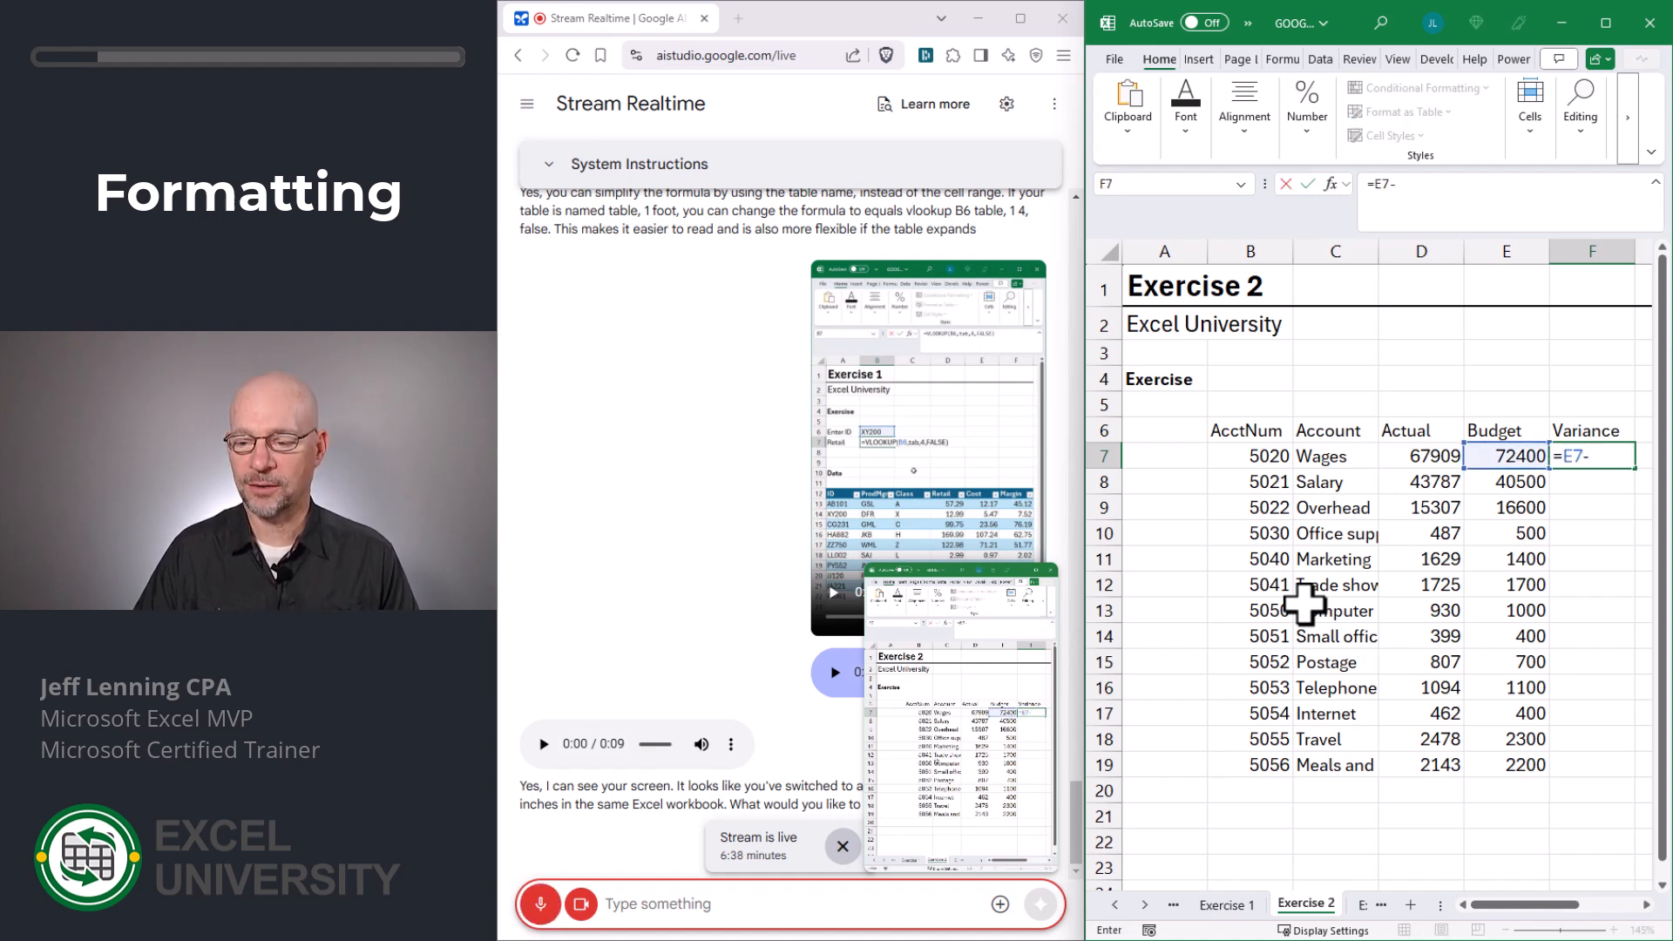
pyautogui.write('-')
pyautogui.press('Left')
pyautogui.press('Left')
pyautogui.press('Return')
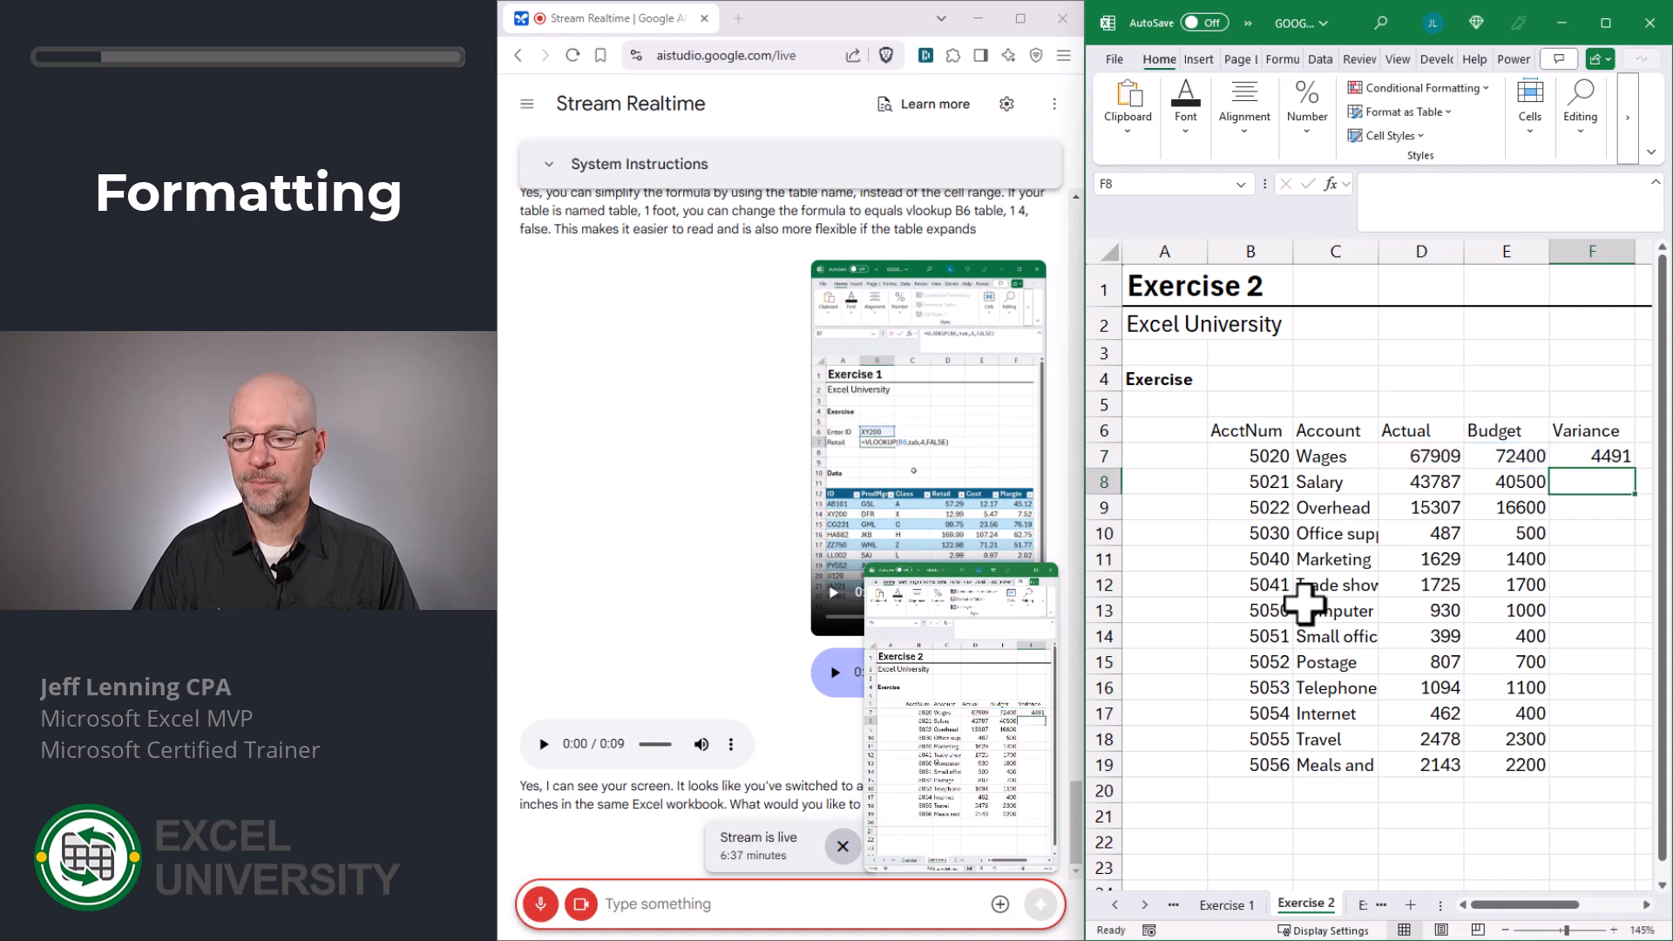
pyautogui.click(1603, 460)
pyautogui.moveTo(1635, 468); pyautogui.dragTo(1643, 776)
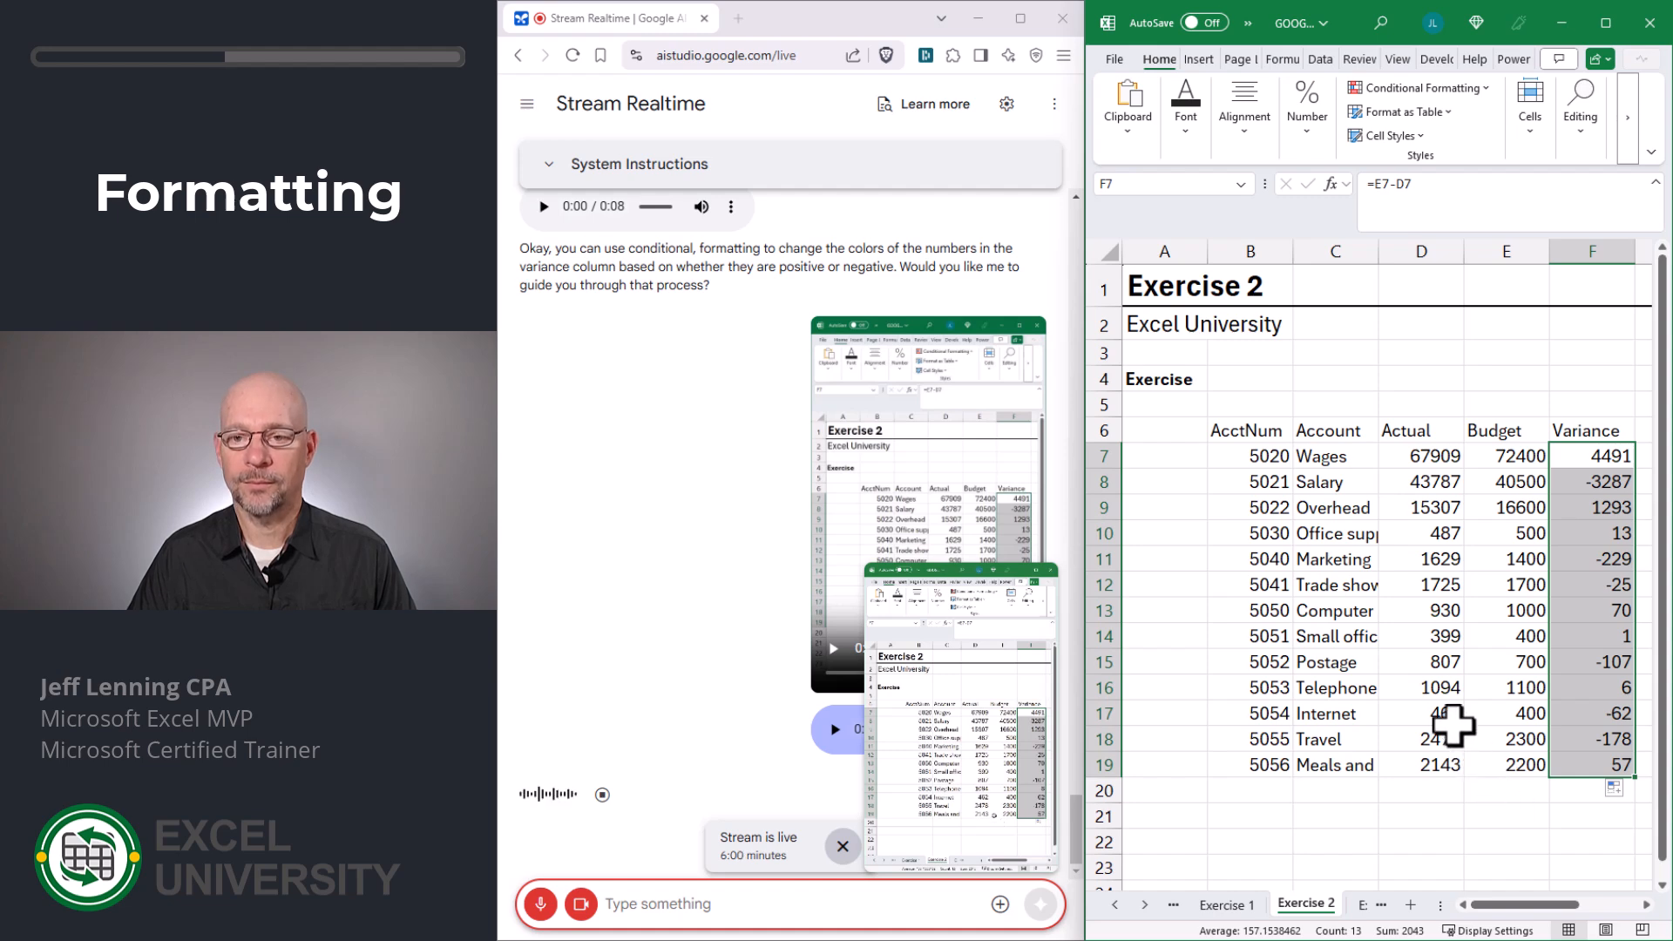
# Step: Set up a new conditional formatting rule for F7:F19 that targets only cells with a value greater than 0
pyautogui.click(1415, 88)
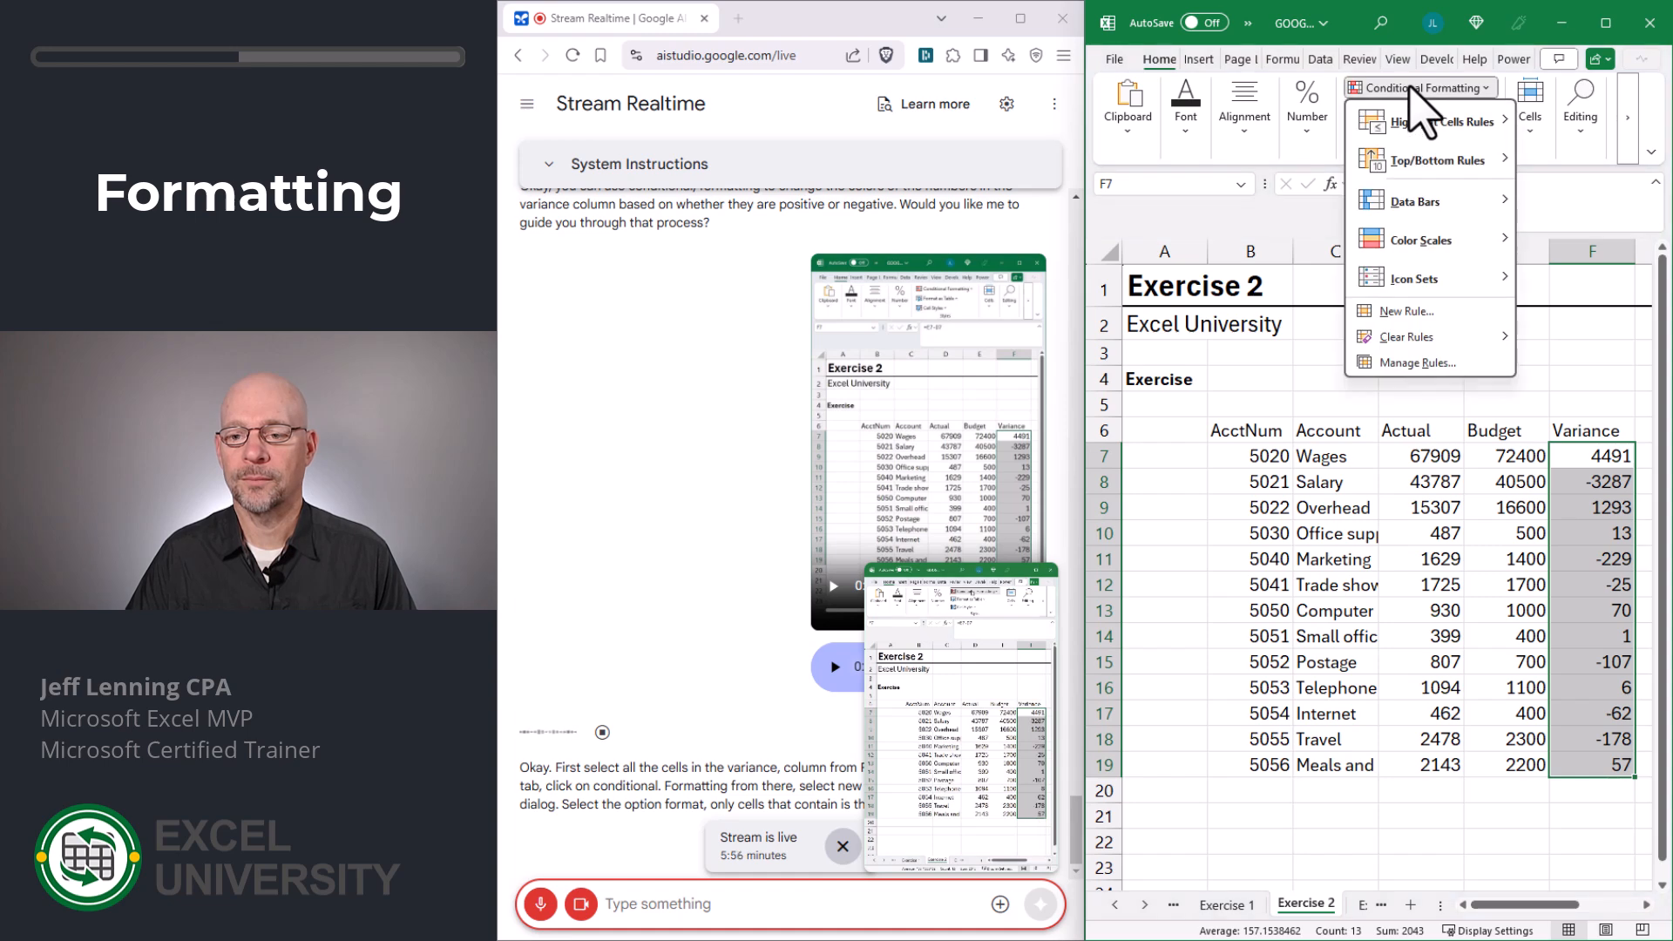
pyautogui.click(1411, 311)
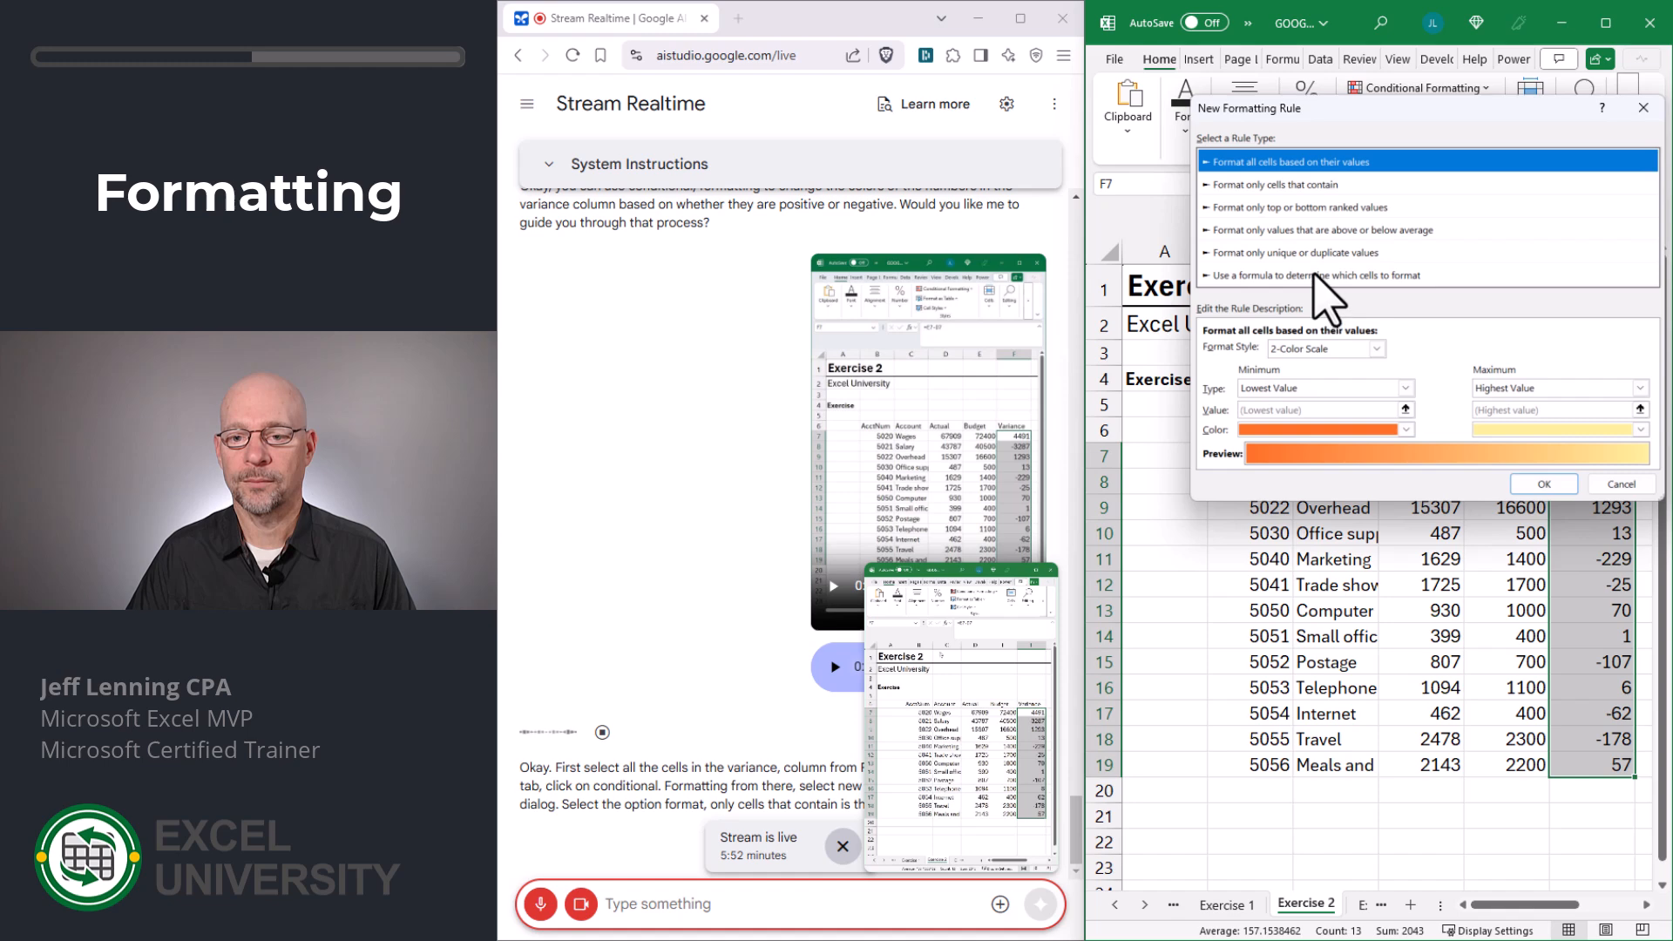
pyautogui.click(1325, 185)
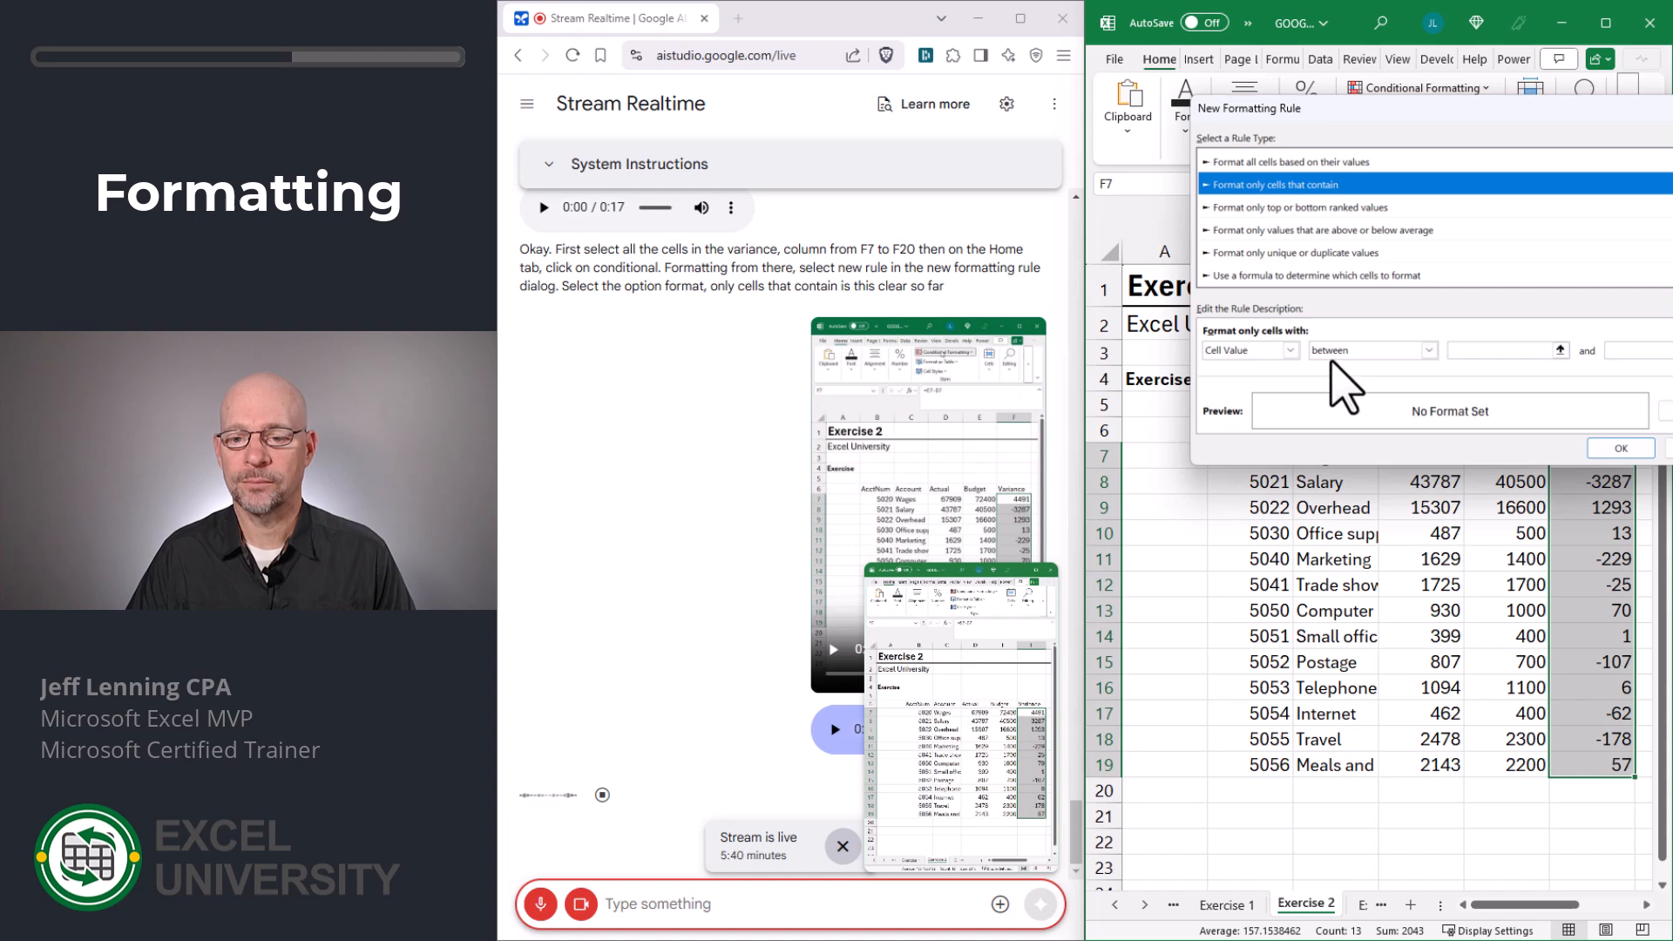
pyautogui.click(1356, 351)
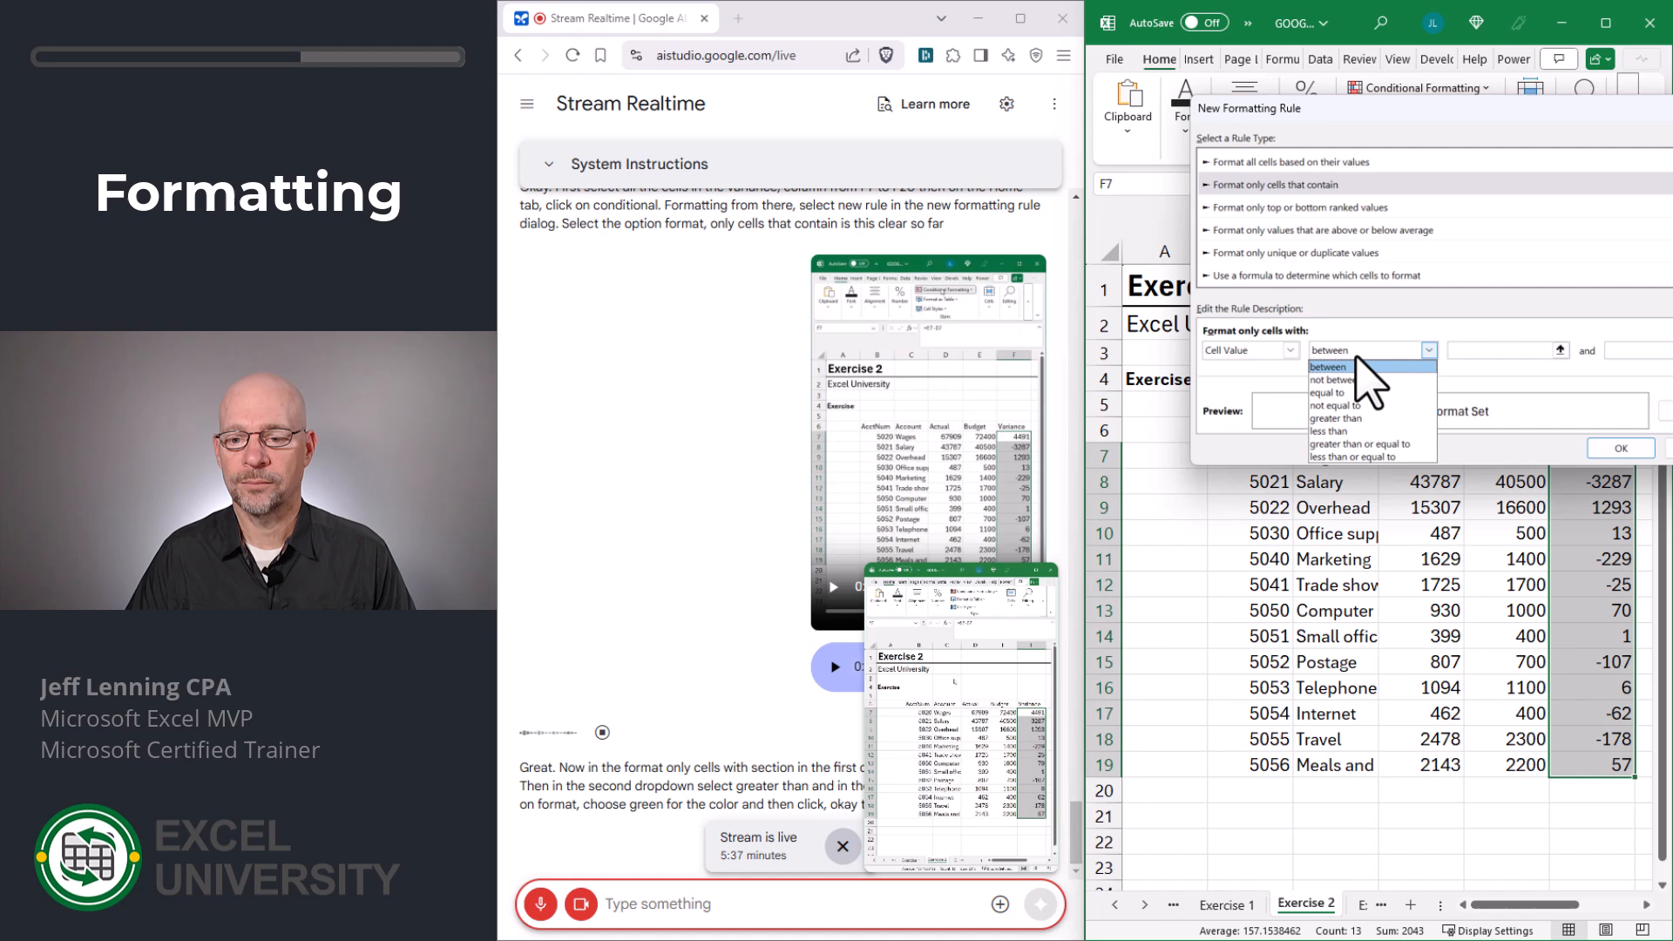
pyautogui.click(1364, 419)
pyautogui.click(1488, 355)
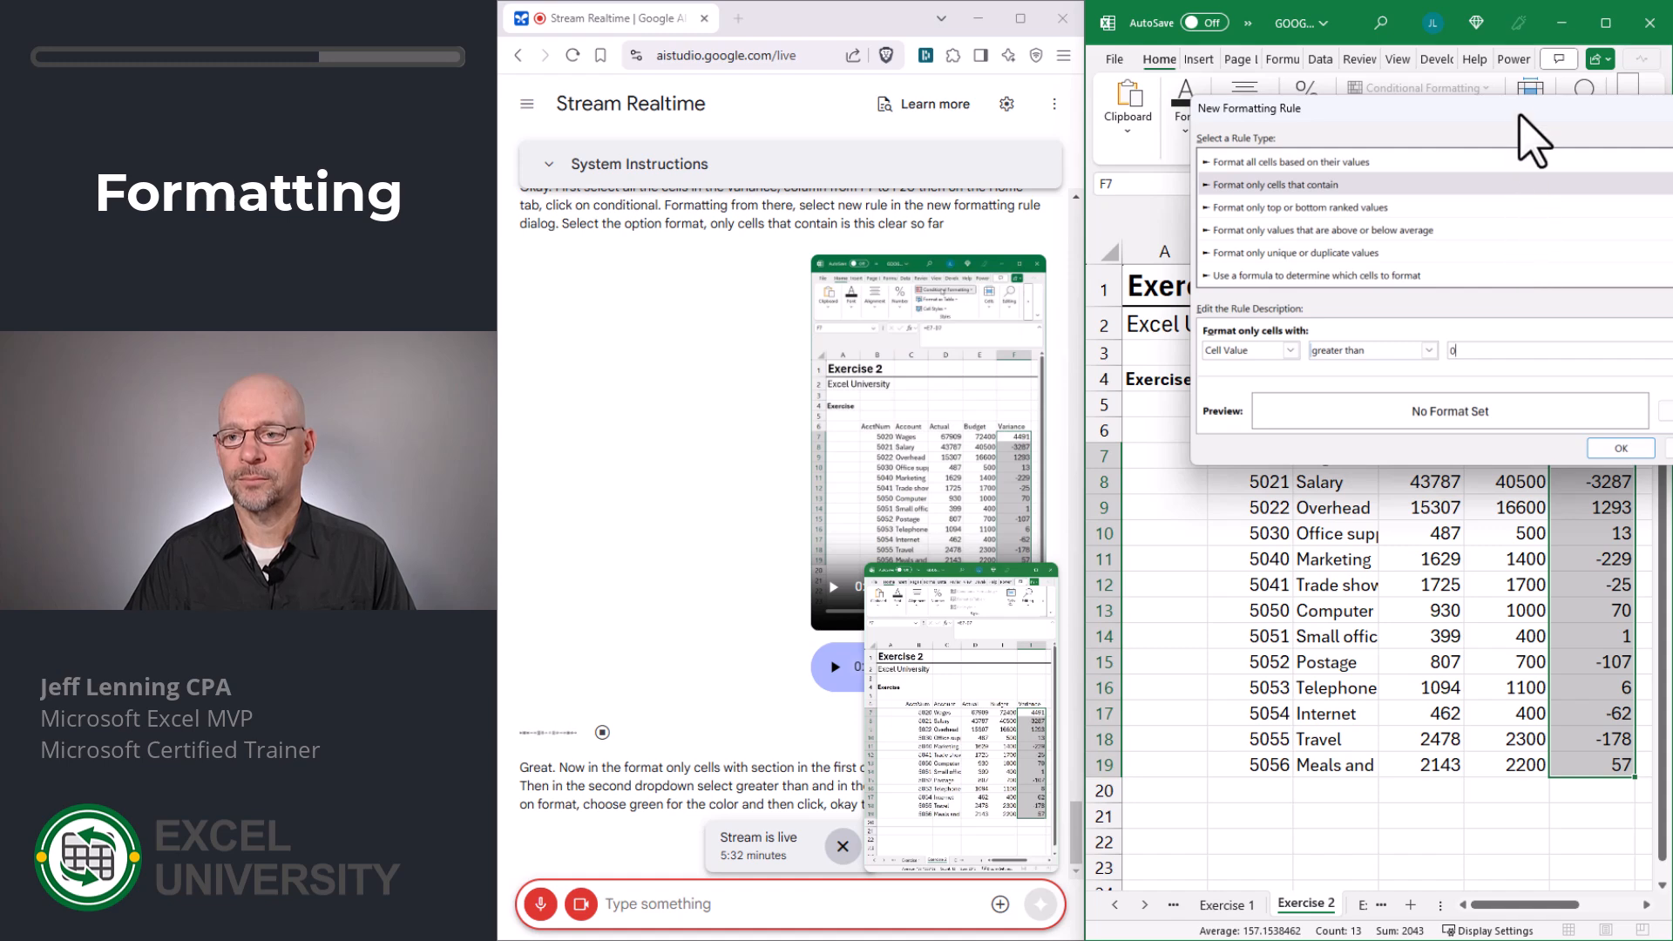
# Step: Give the greater-than-0 rule a light green fill and apply it to the Variance cells
pyautogui.moveTo(1520, 117); pyautogui.dragTo(1444, 123)
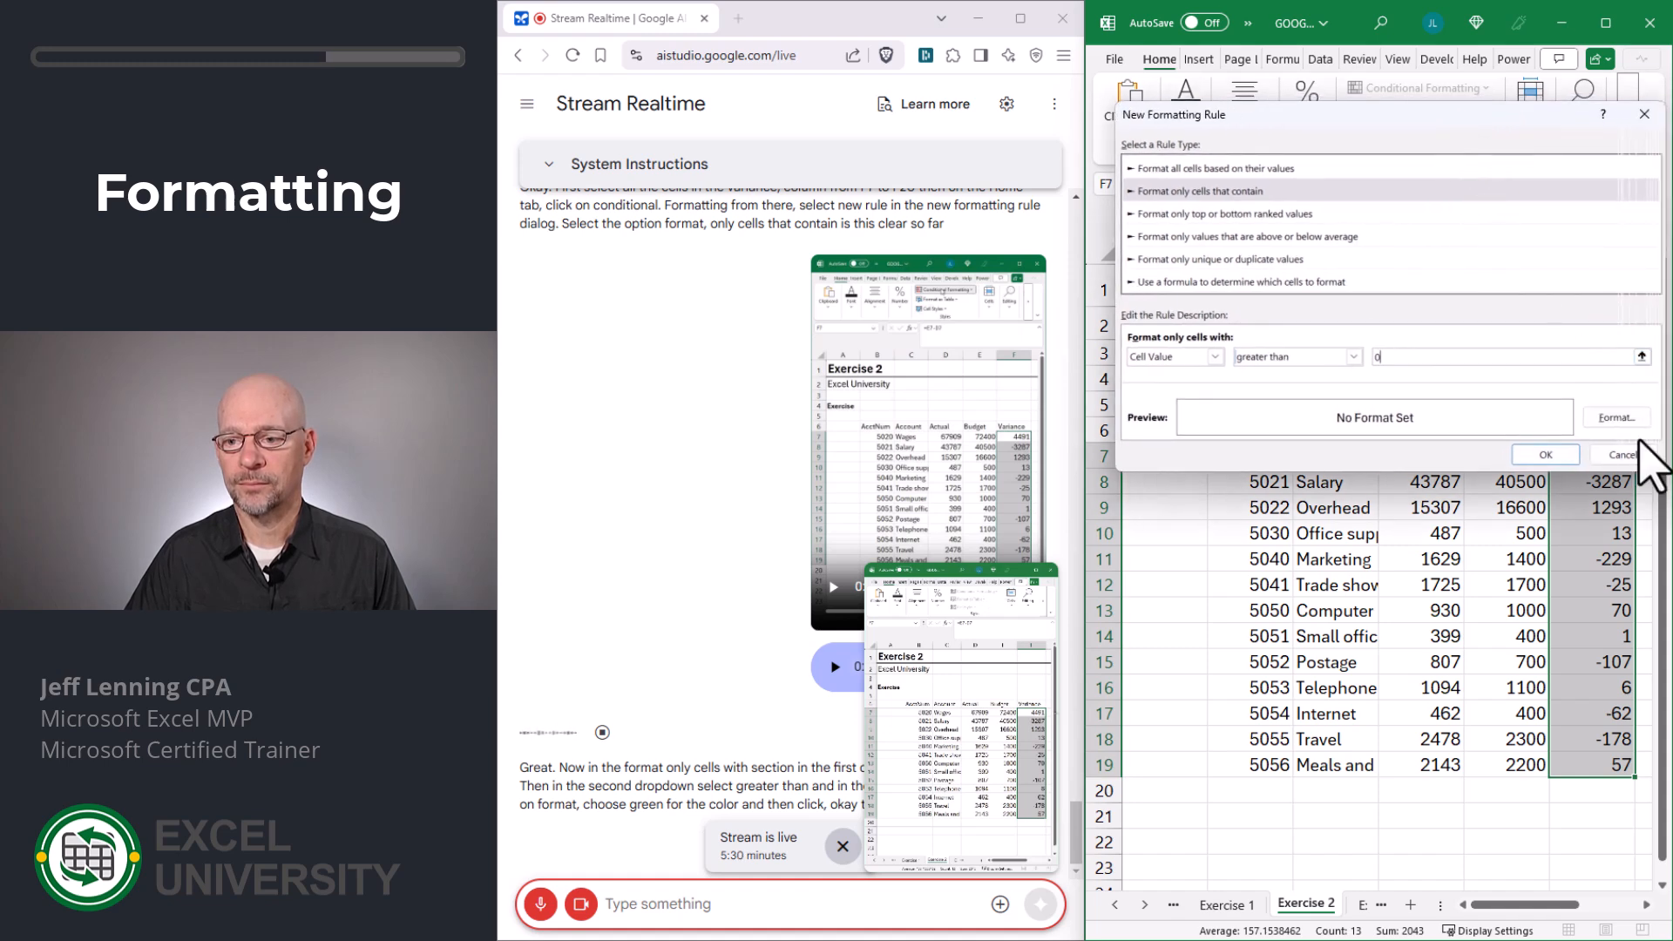
pyautogui.click(1619, 421)
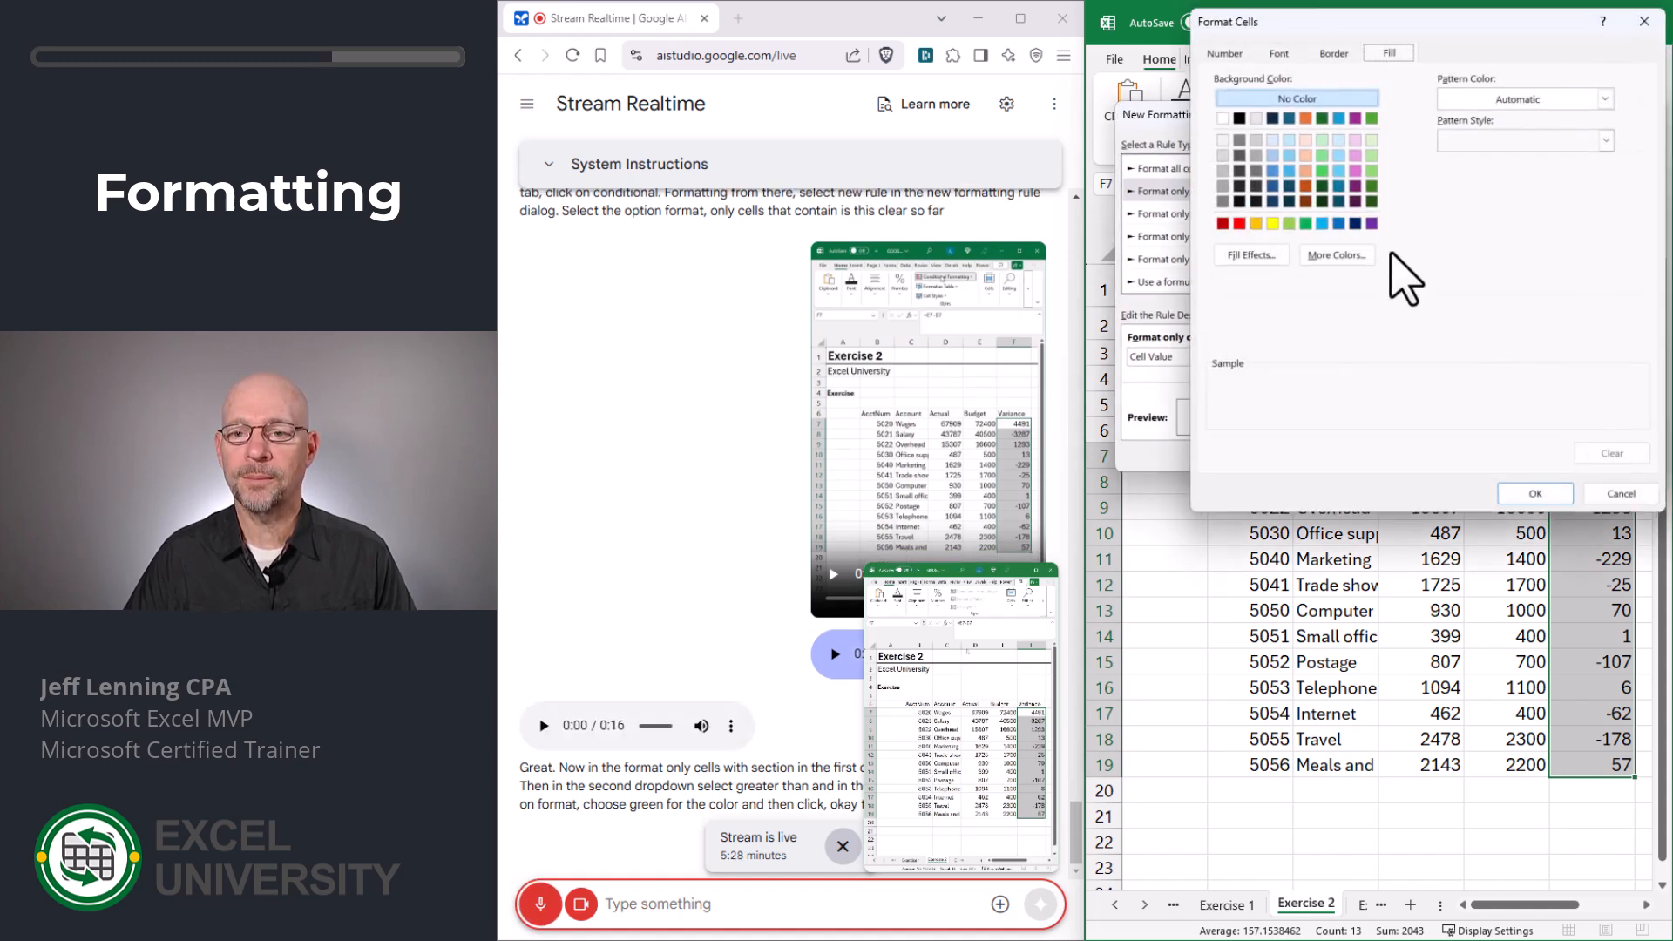
pyautogui.click(1371, 155)
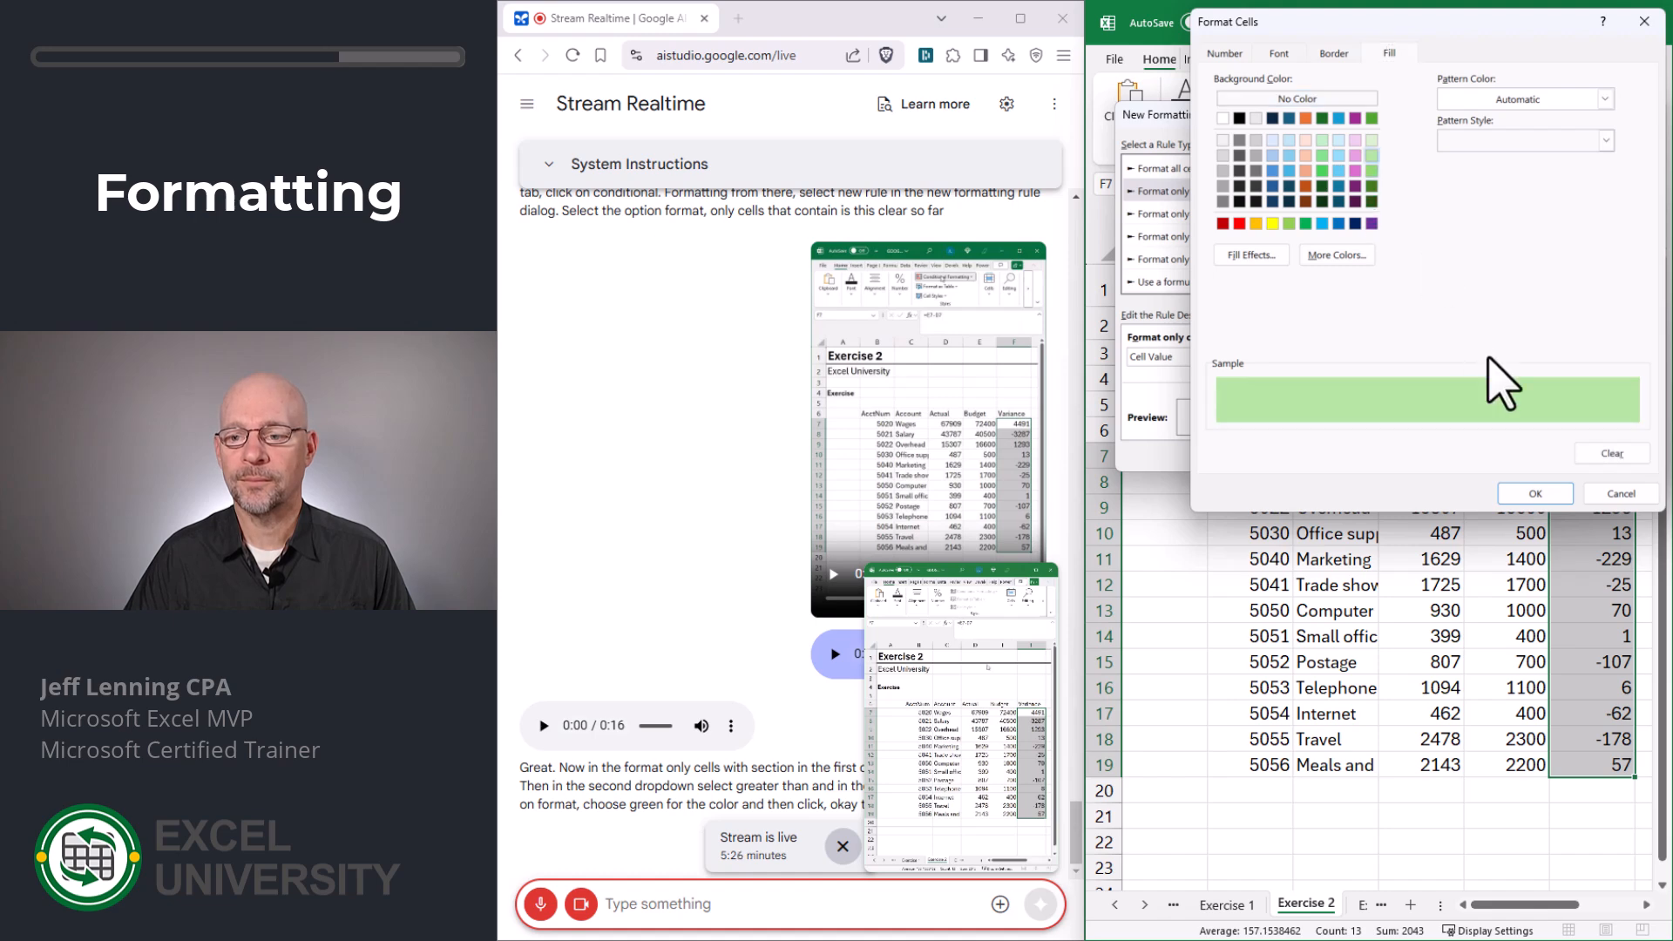
pyautogui.click(1535, 493)
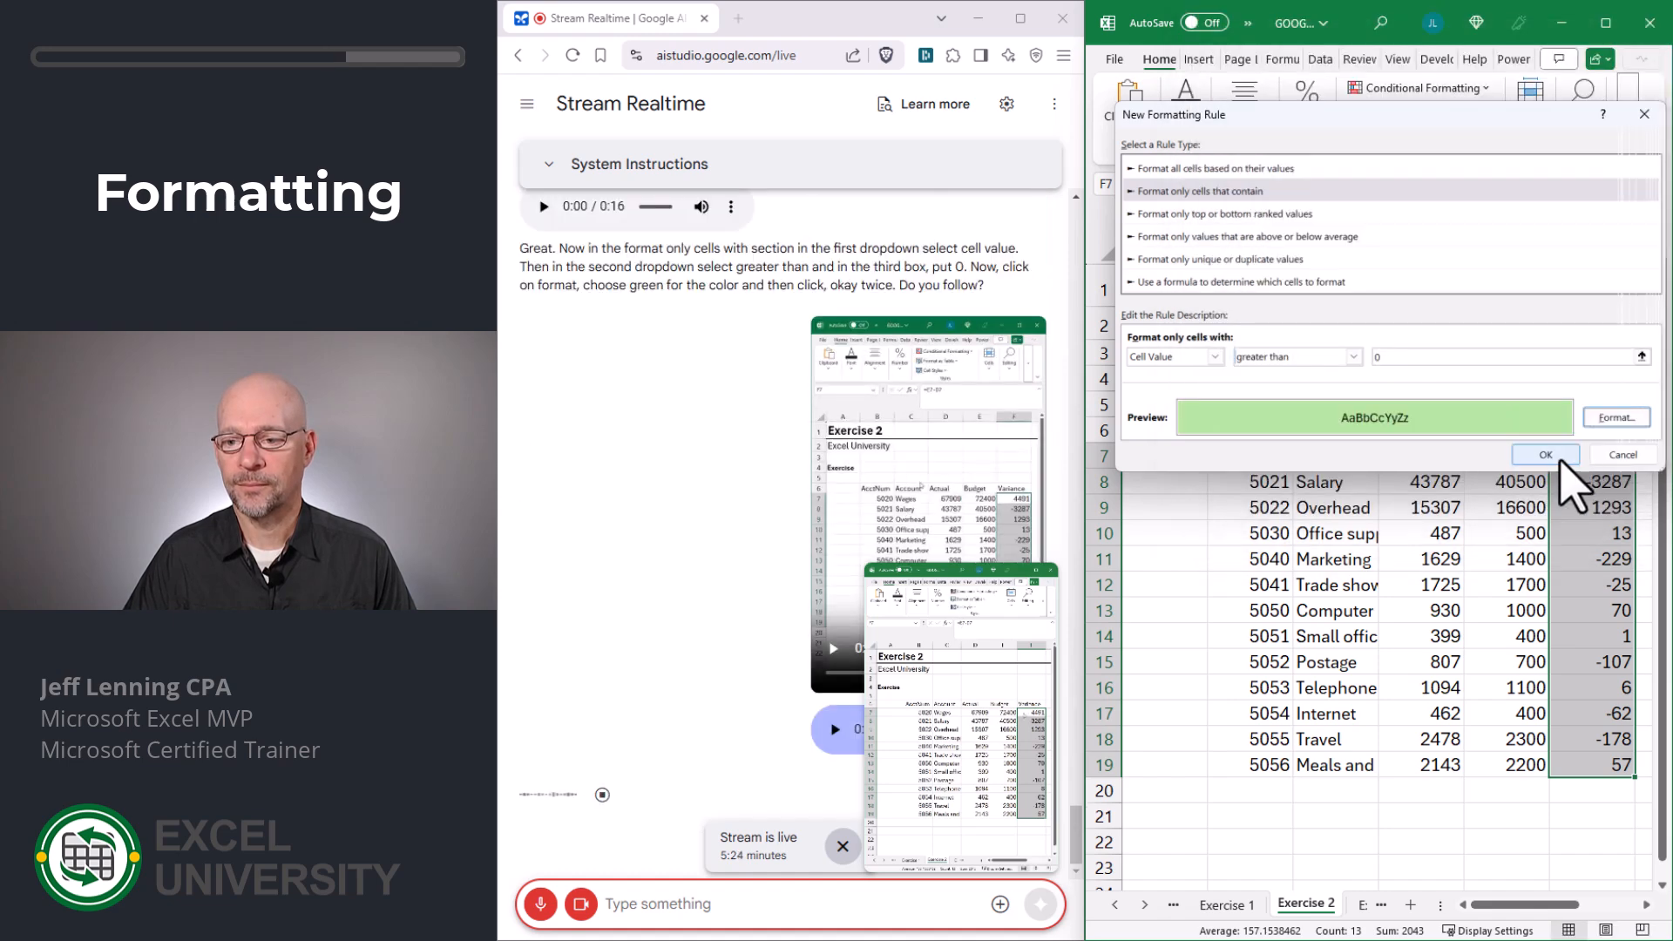
pyautogui.click(1557, 456)
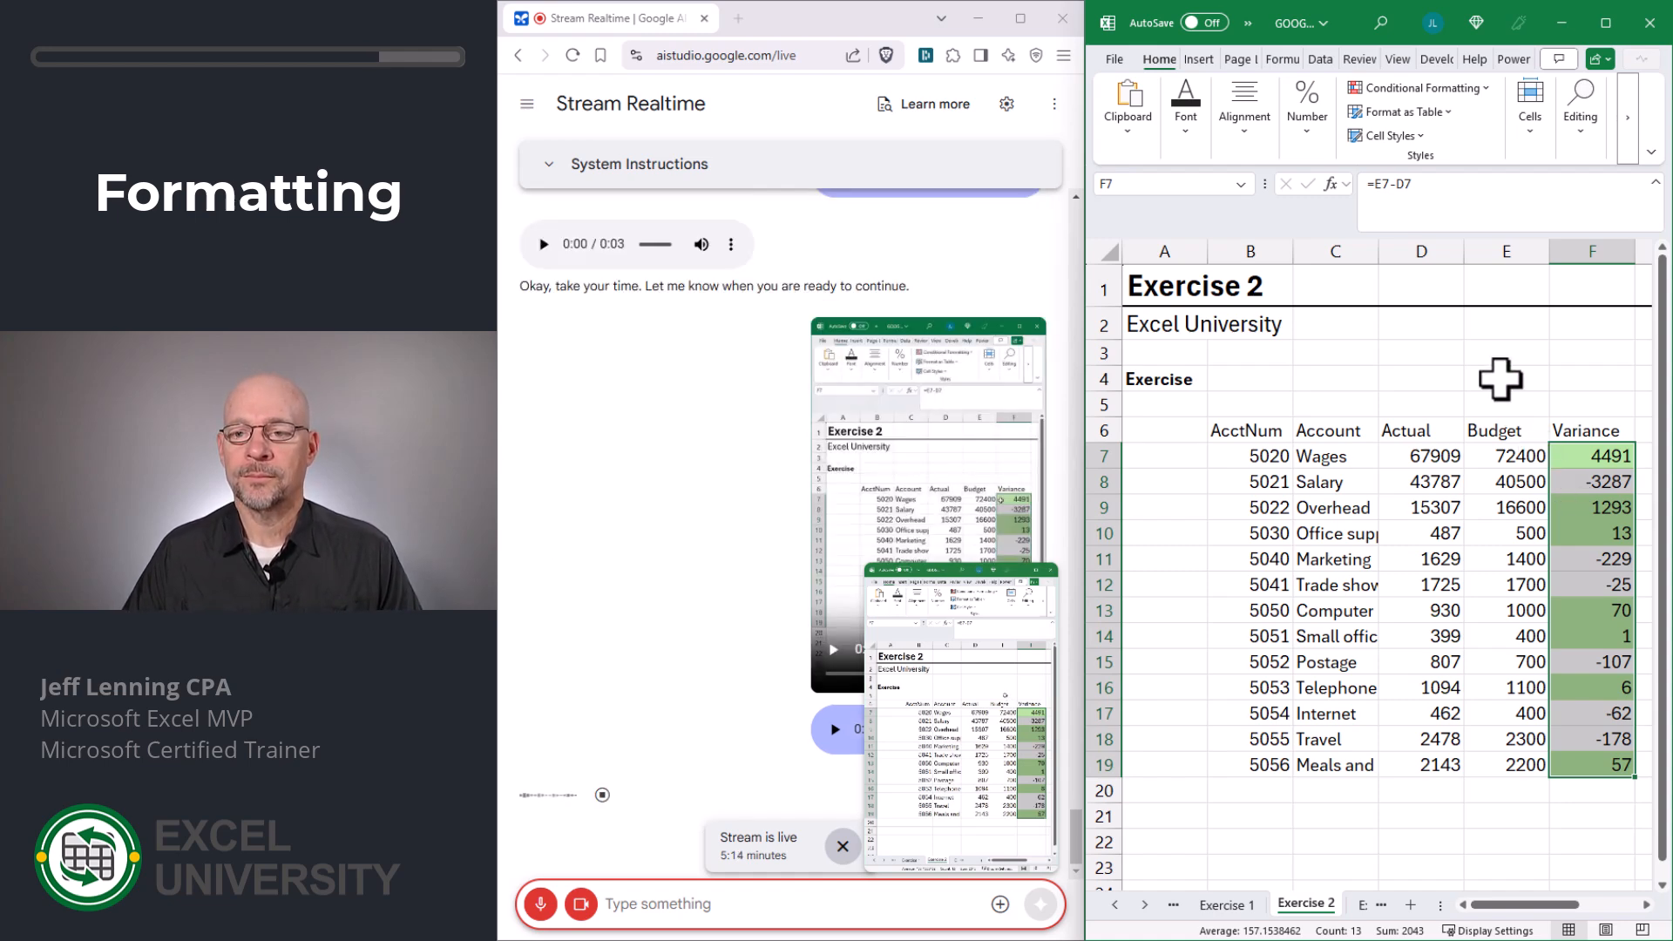
# Step: Set up a second conditional formatting rule for F7:F19 that targets only cells with a value less than 0
pyautogui.click(1452, 91)
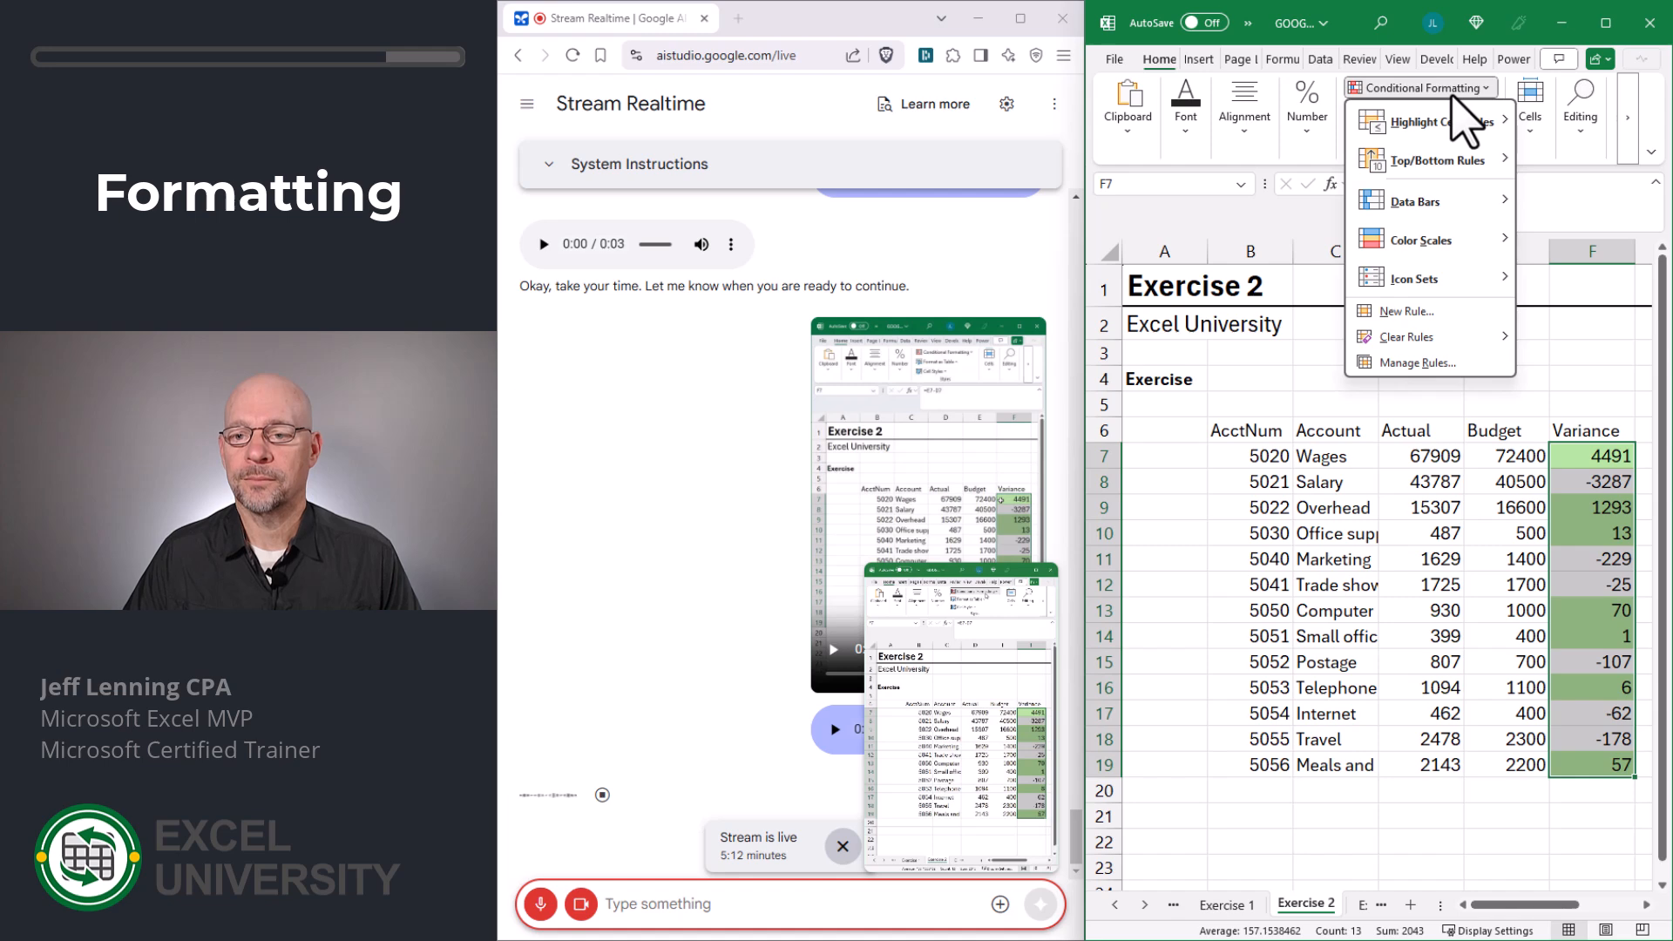
pyautogui.click(1431, 312)
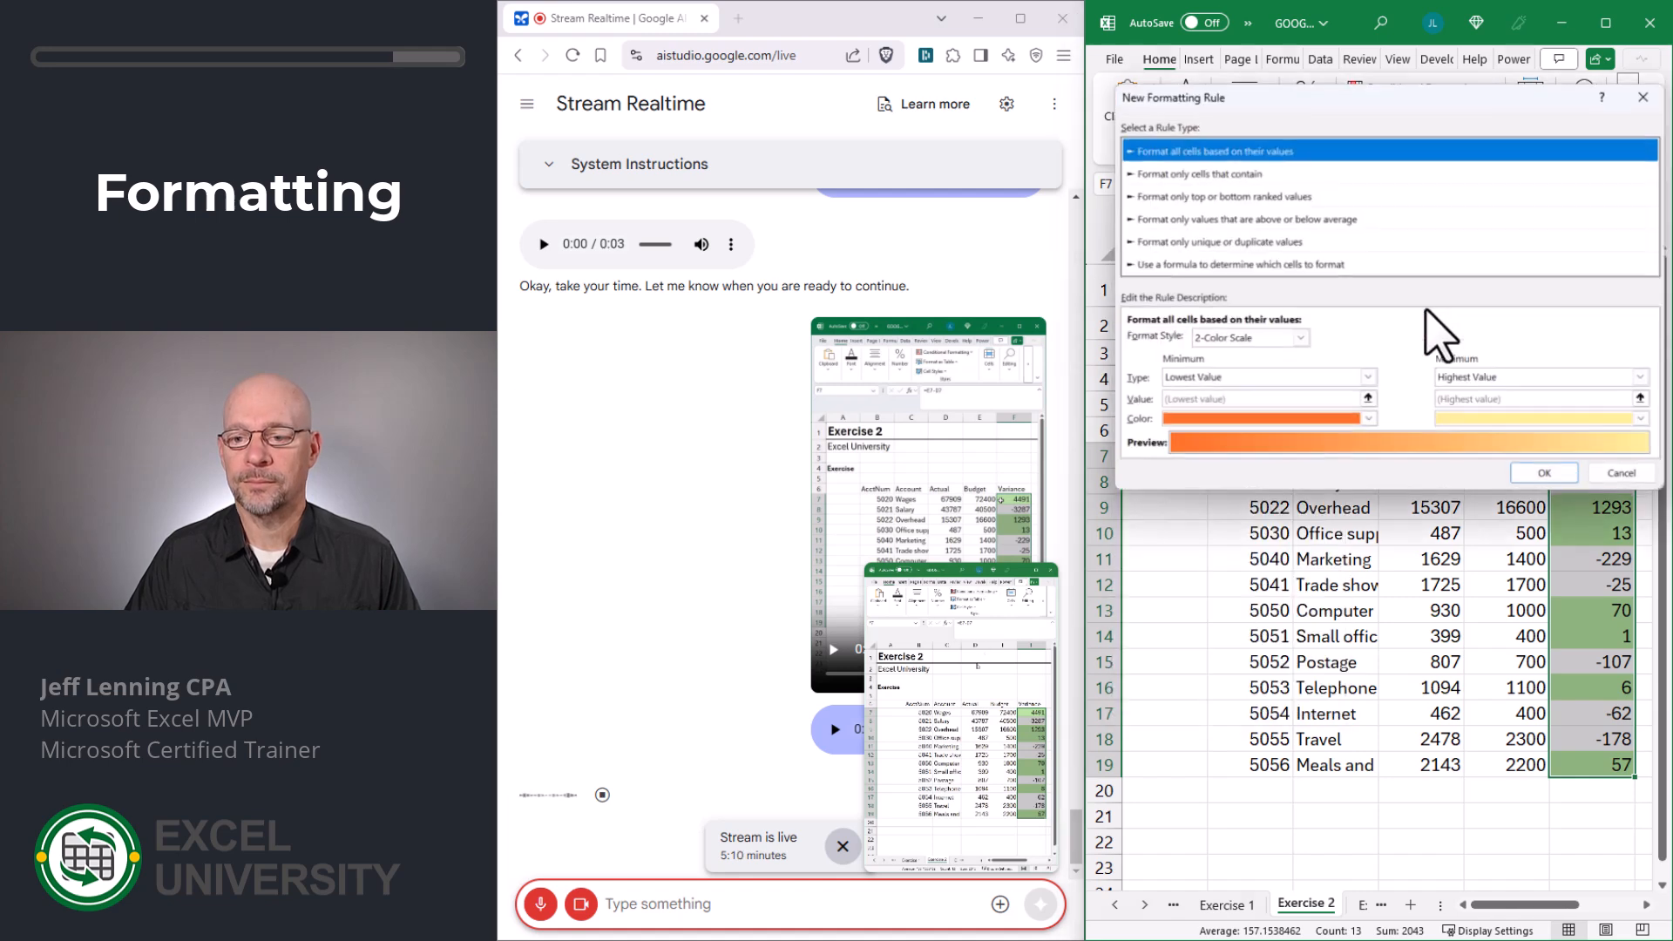
pyautogui.click(1260, 180)
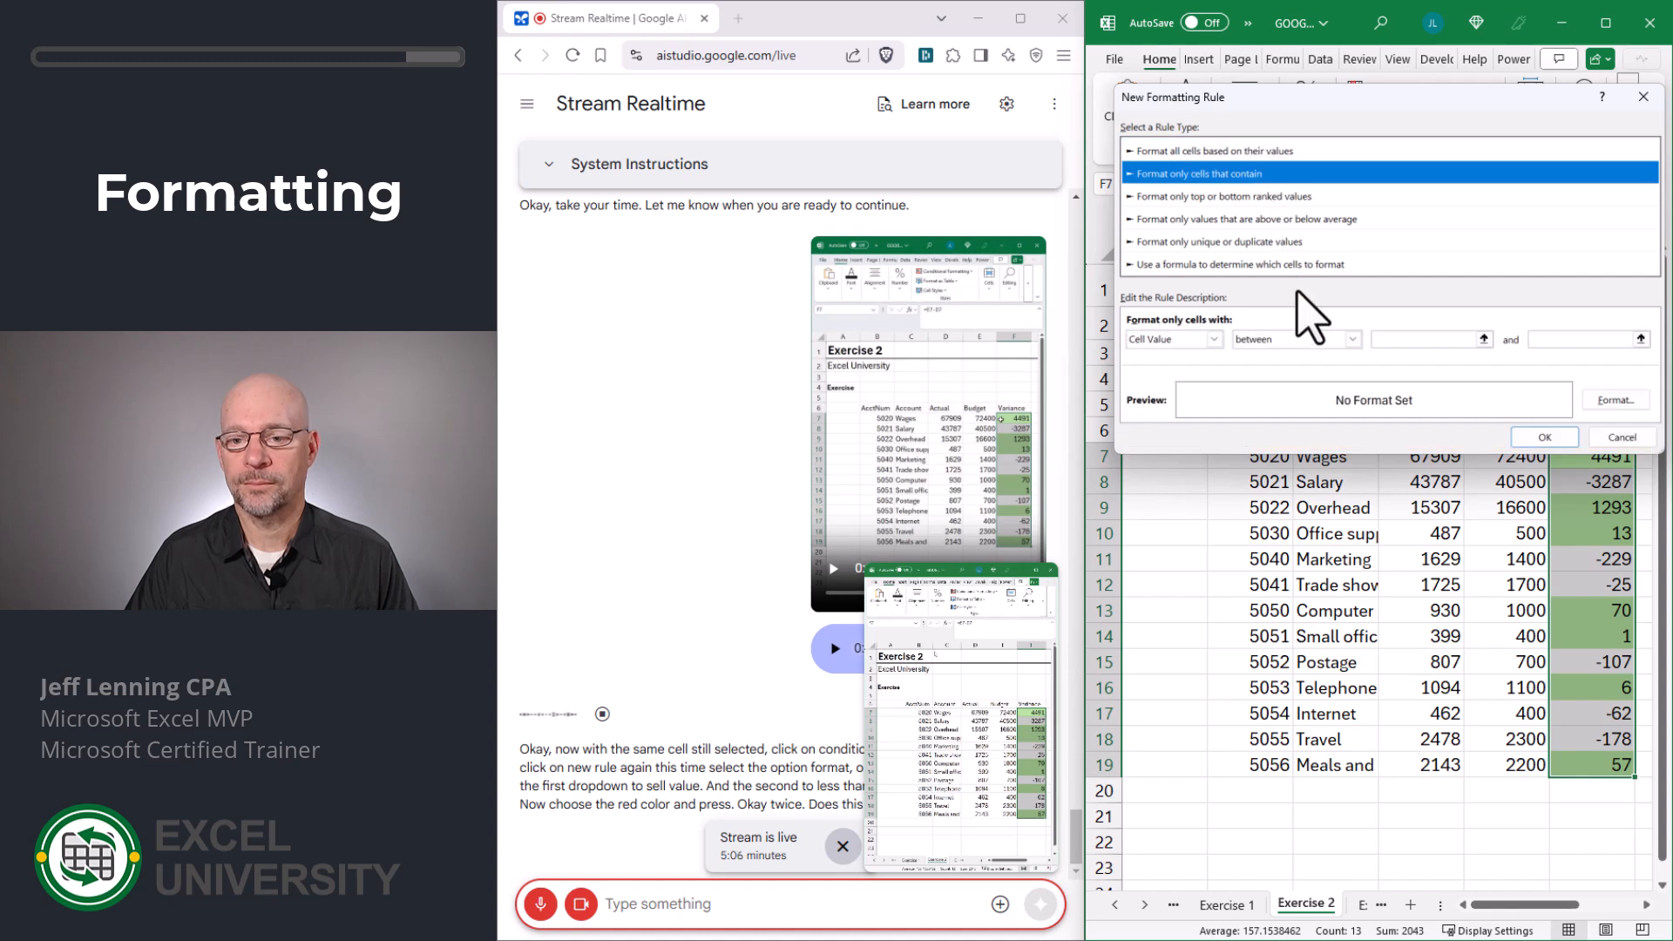
pyautogui.click(1213, 339)
pyautogui.click(1215, 339)
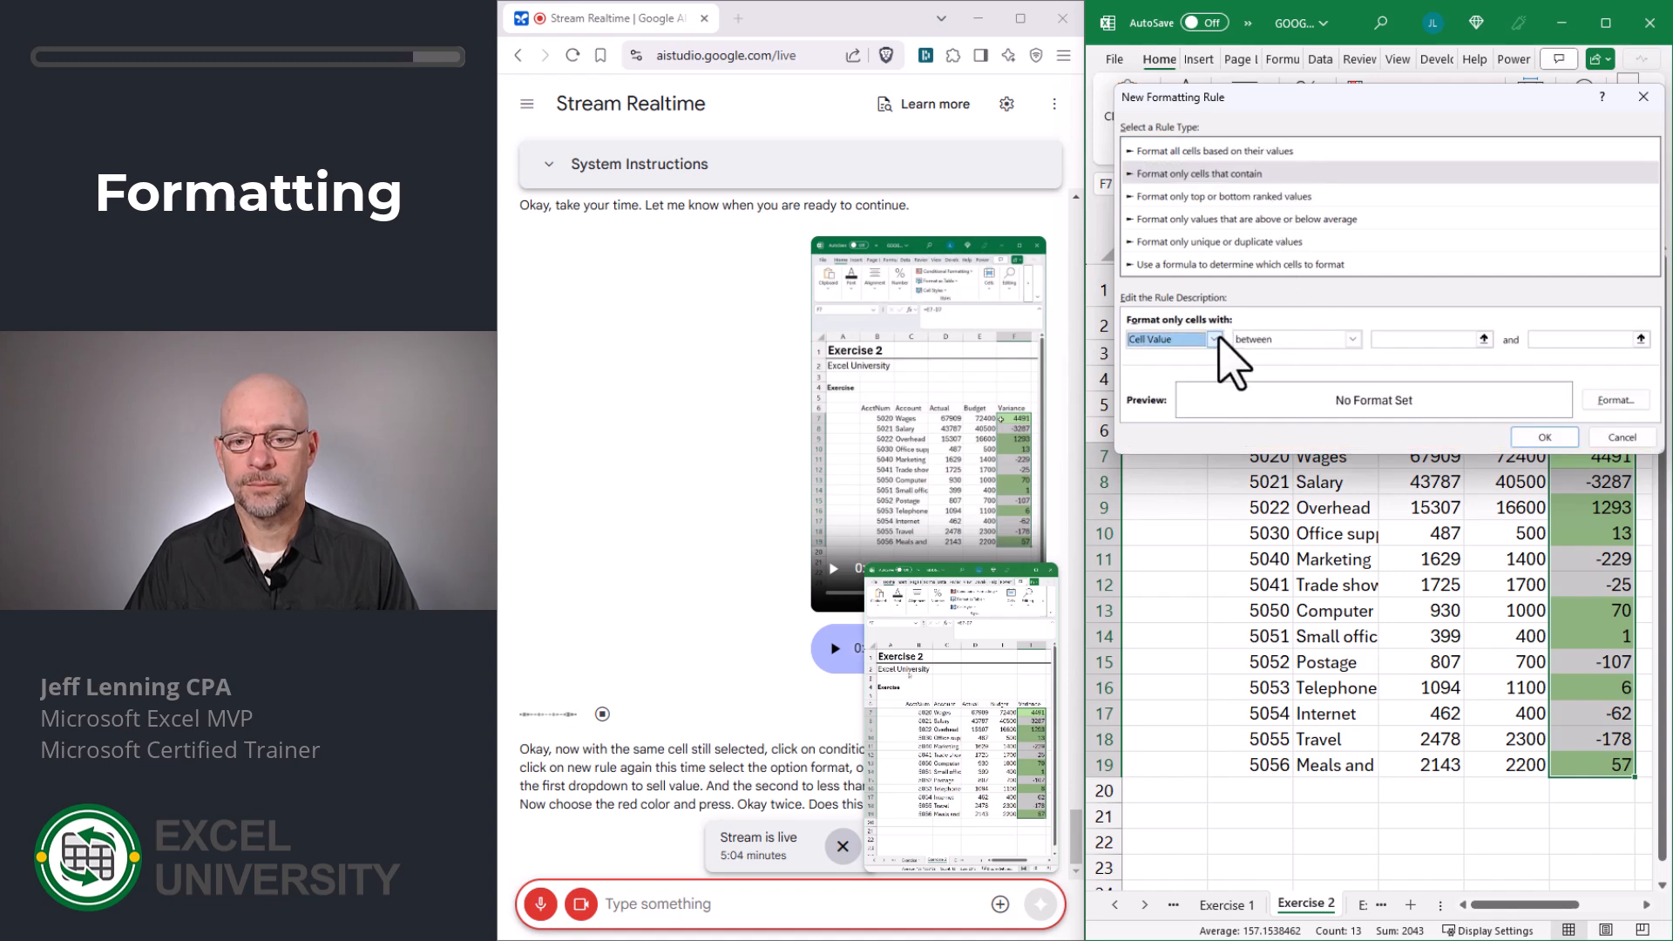
pyautogui.click(1353, 339)
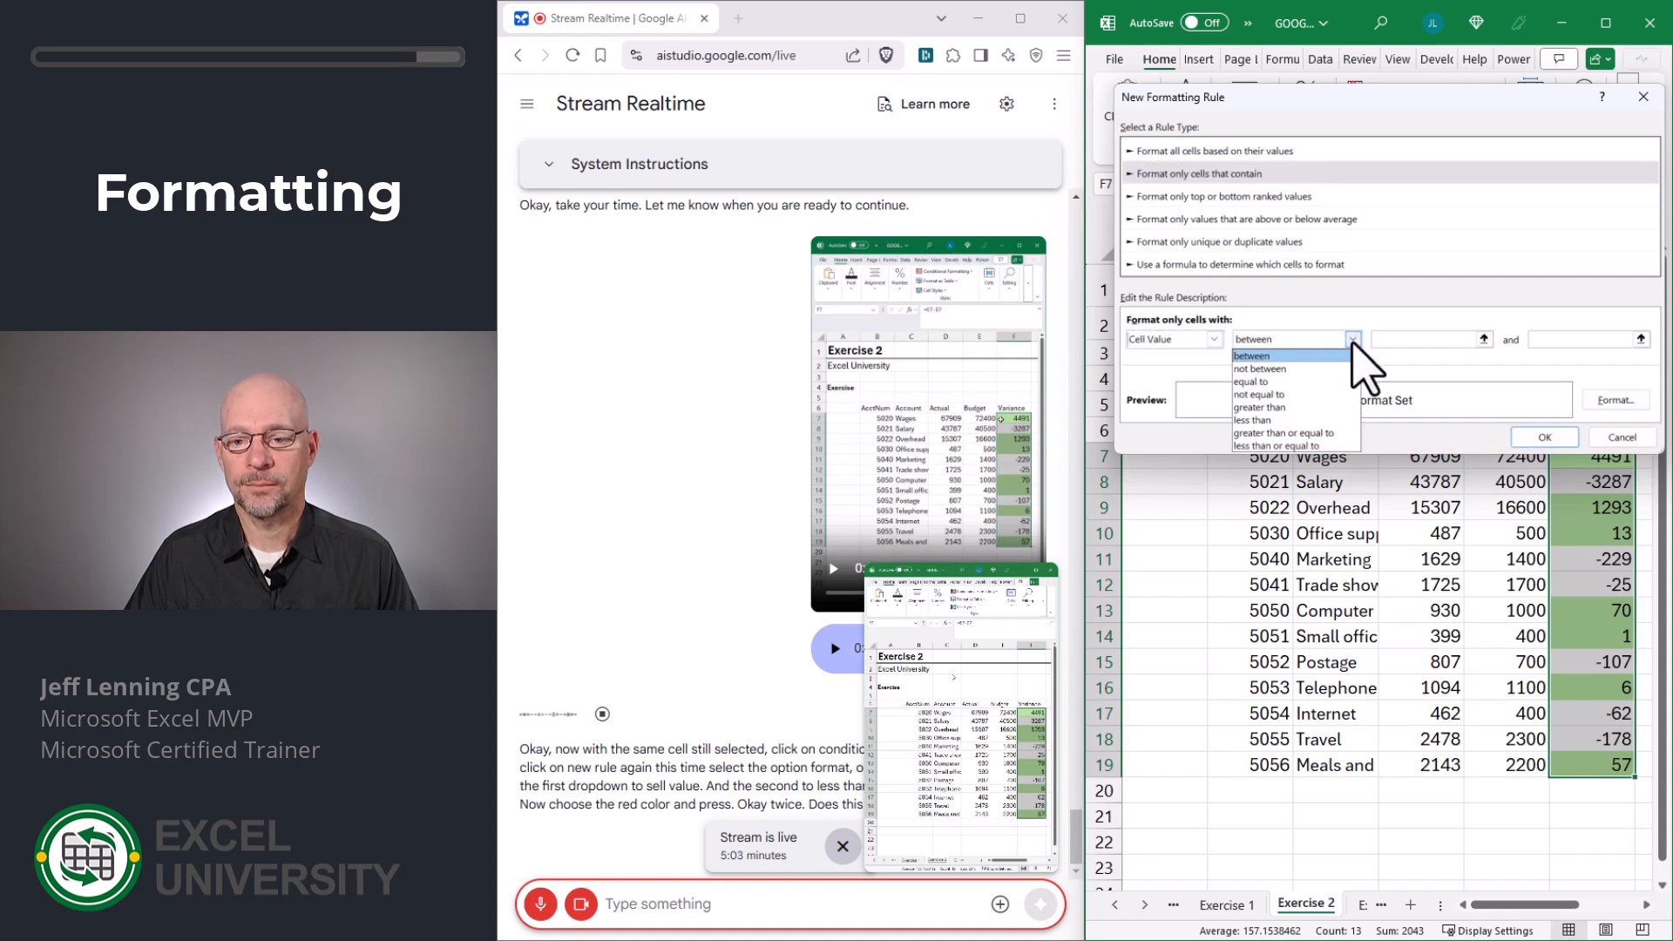
pyautogui.click(1313, 420)
pyautogui.click(1405, 340)
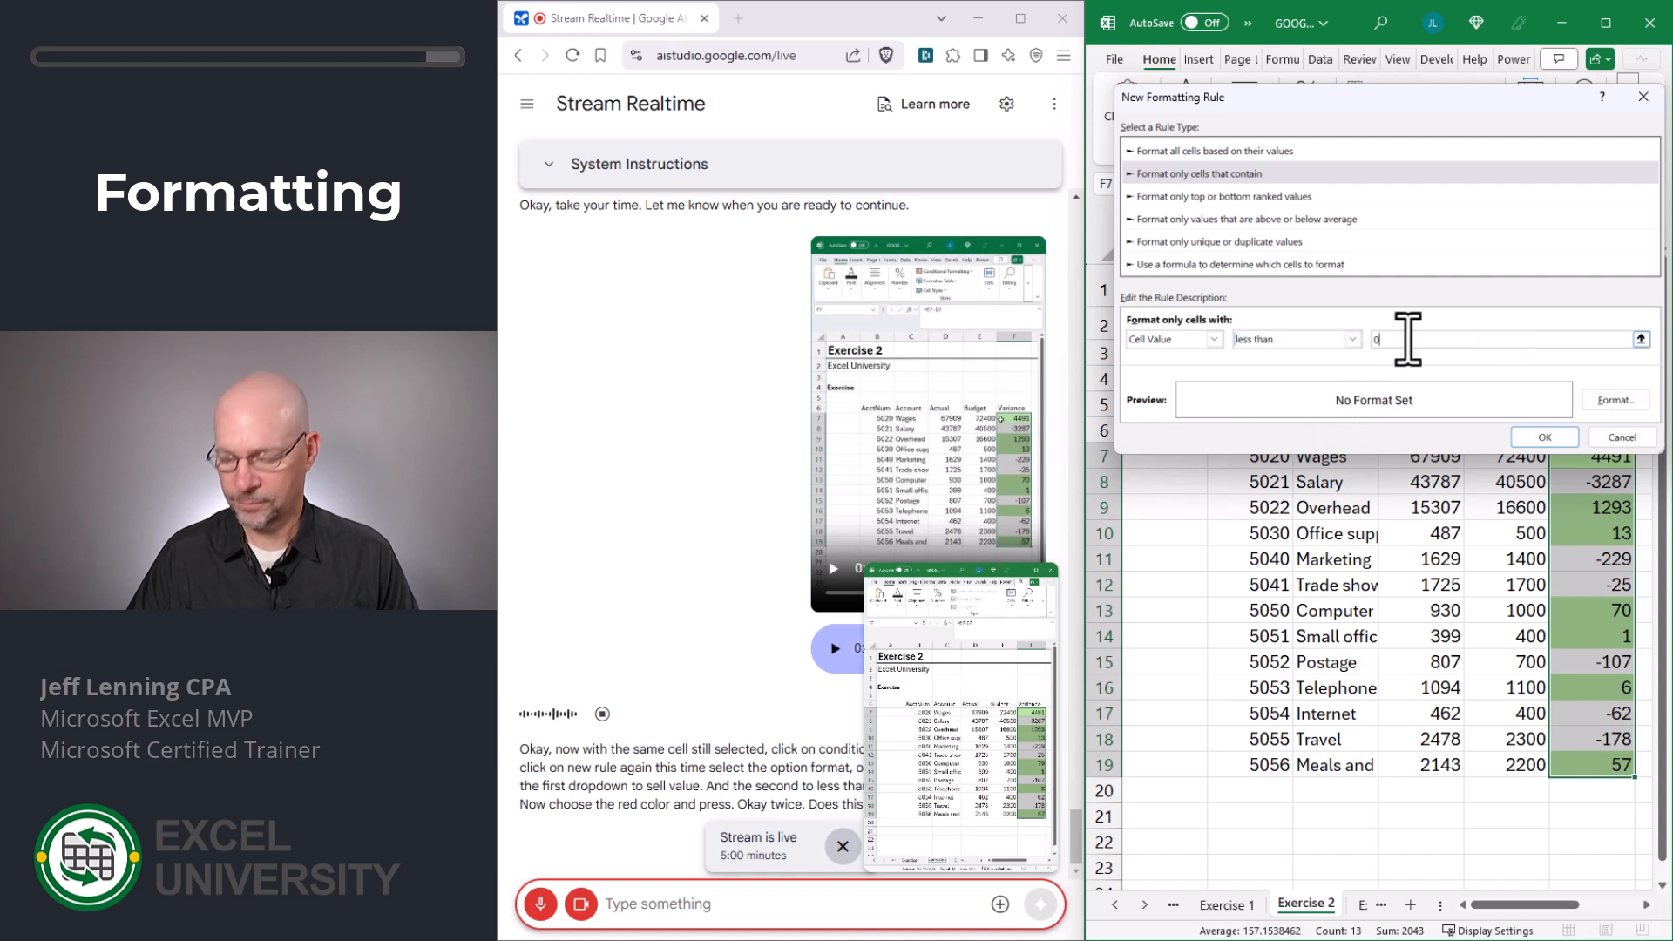
# Step: Give the less-than-0 rule a light orange fill, apply it and deselect the Variance cells
pyautogui.click(1617, 401)
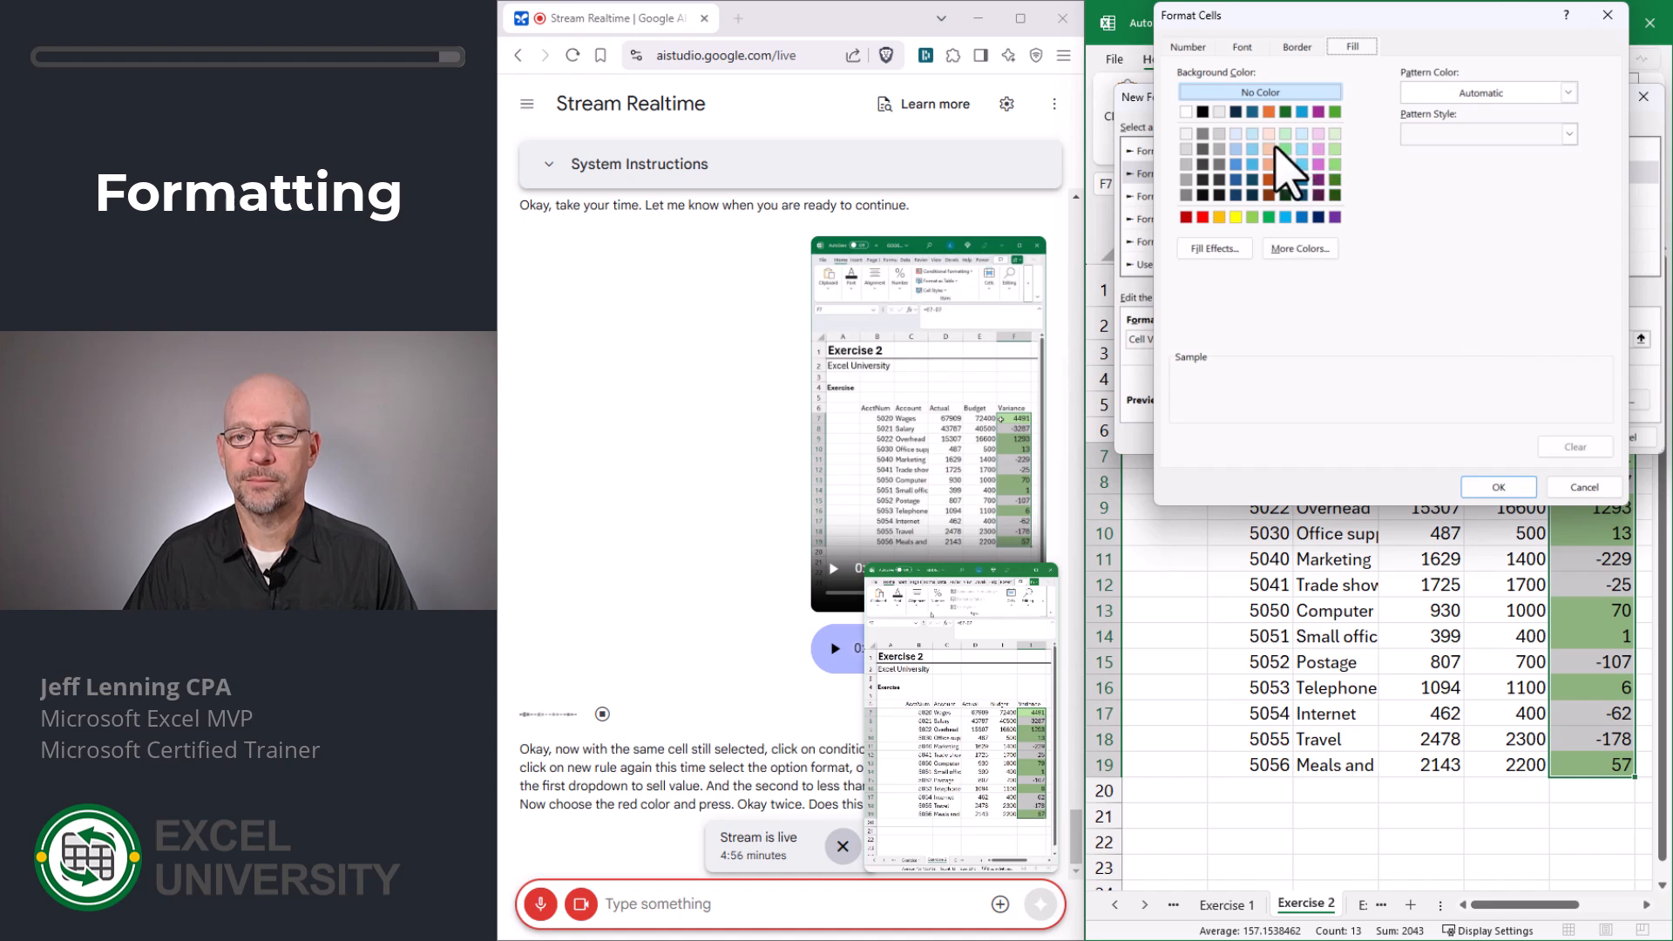
pyautogui.click(1268, 149)
pyautogui.click(1499, 487)
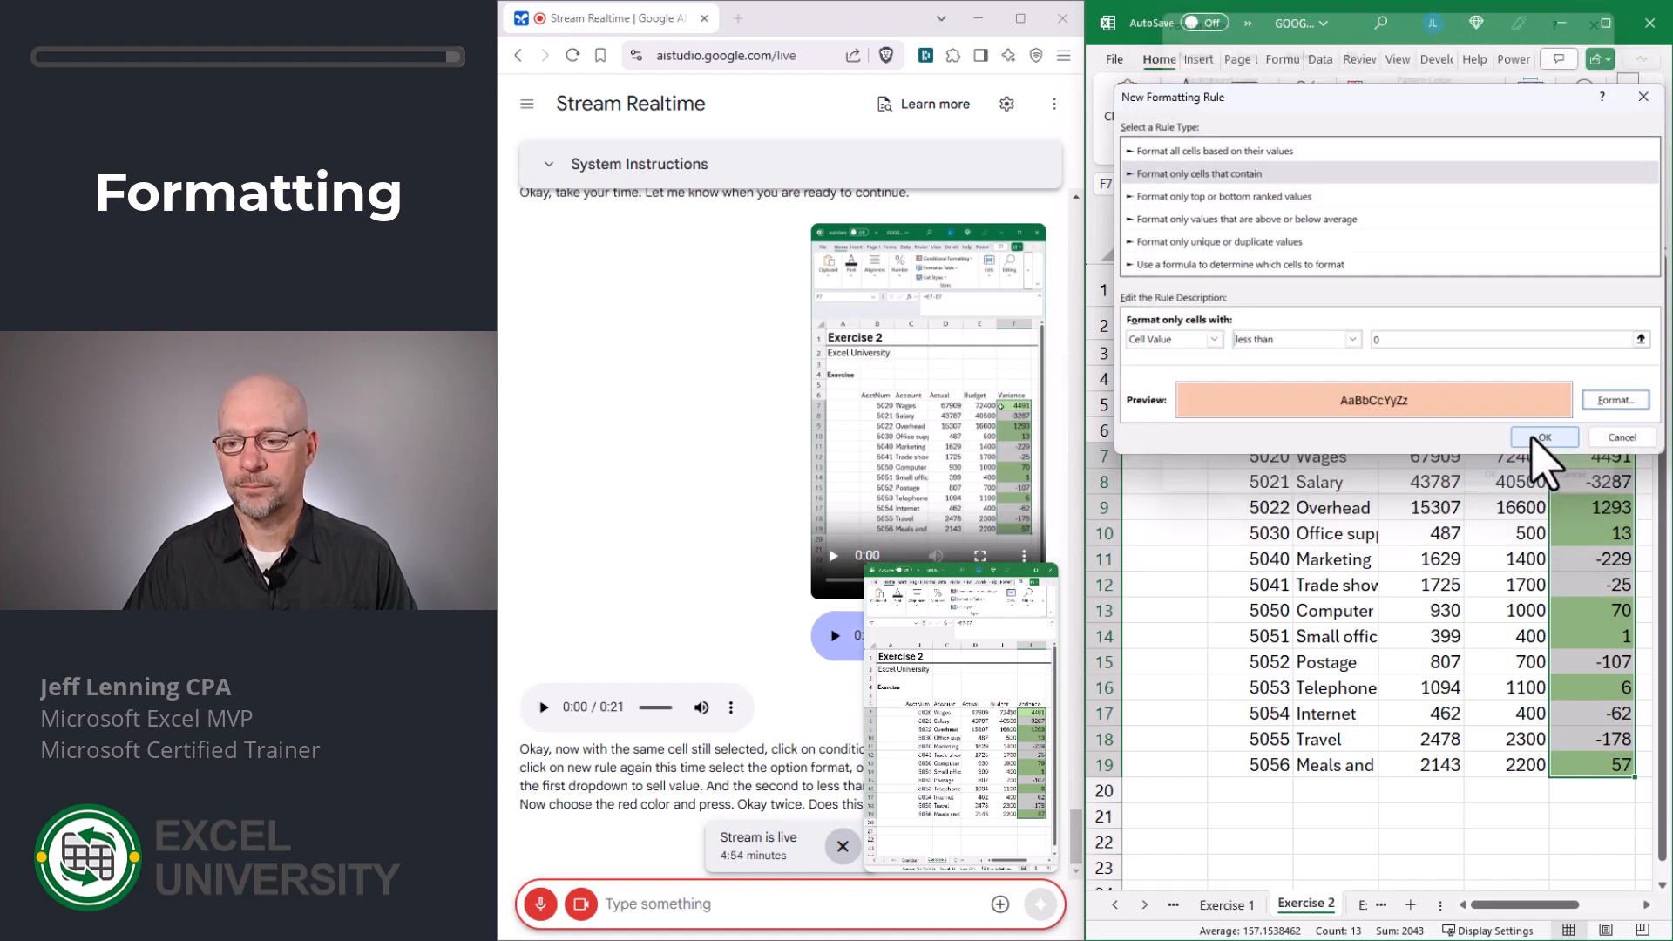
pyautogui.click(1544, 436)
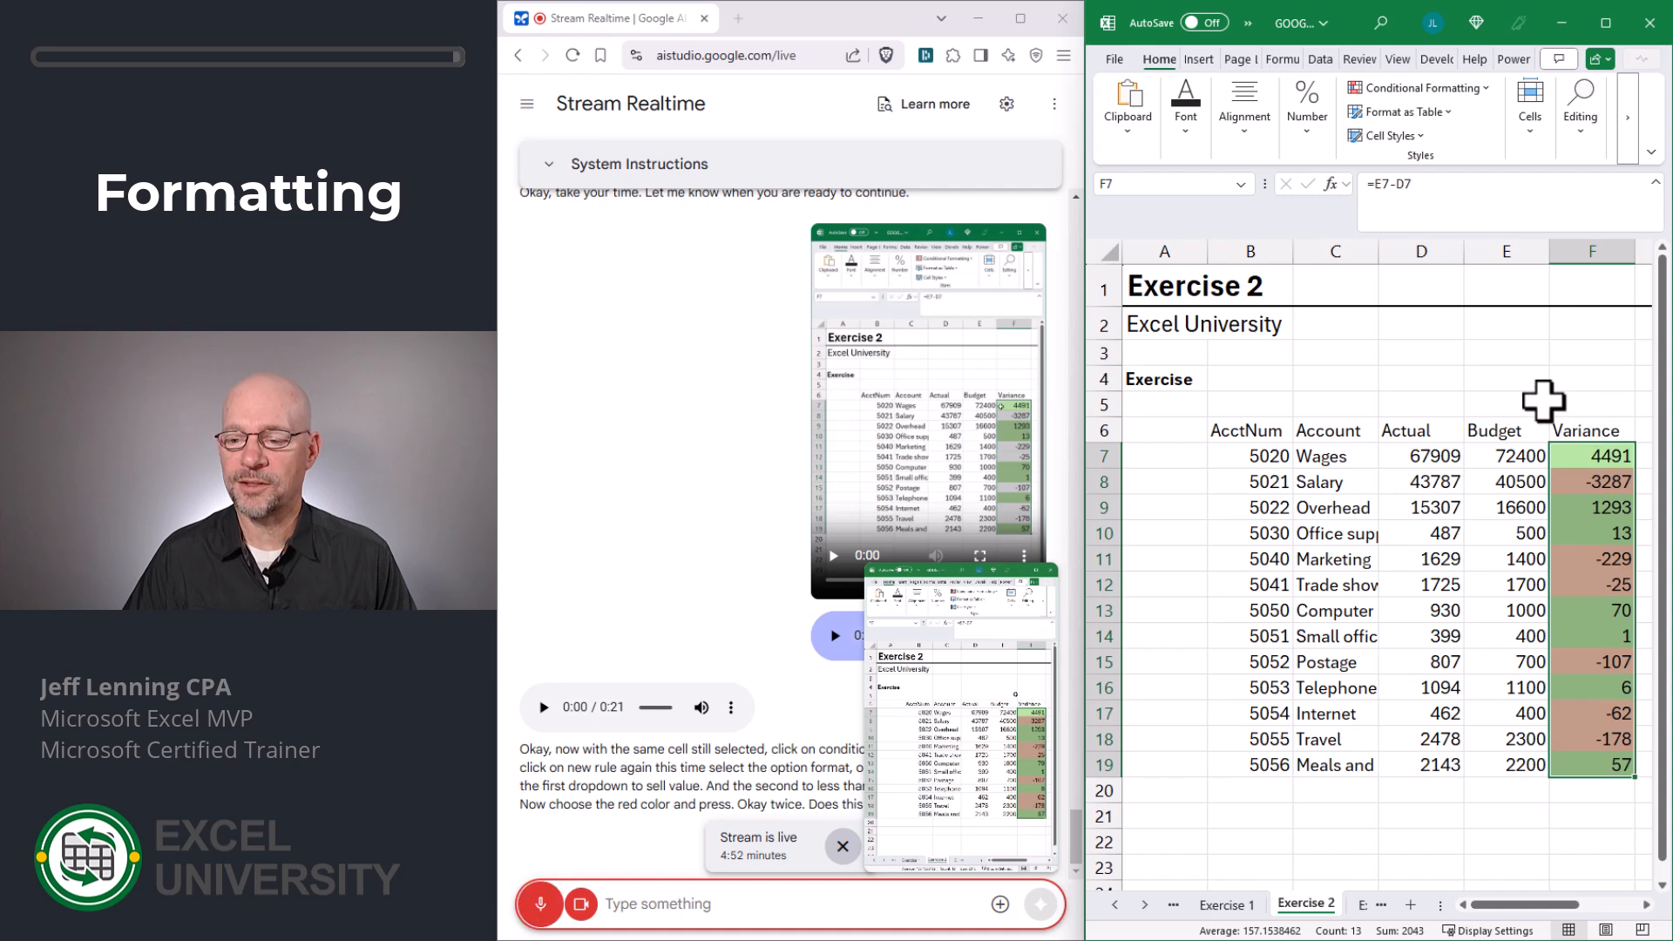
pyautogui.click(1542, 403)
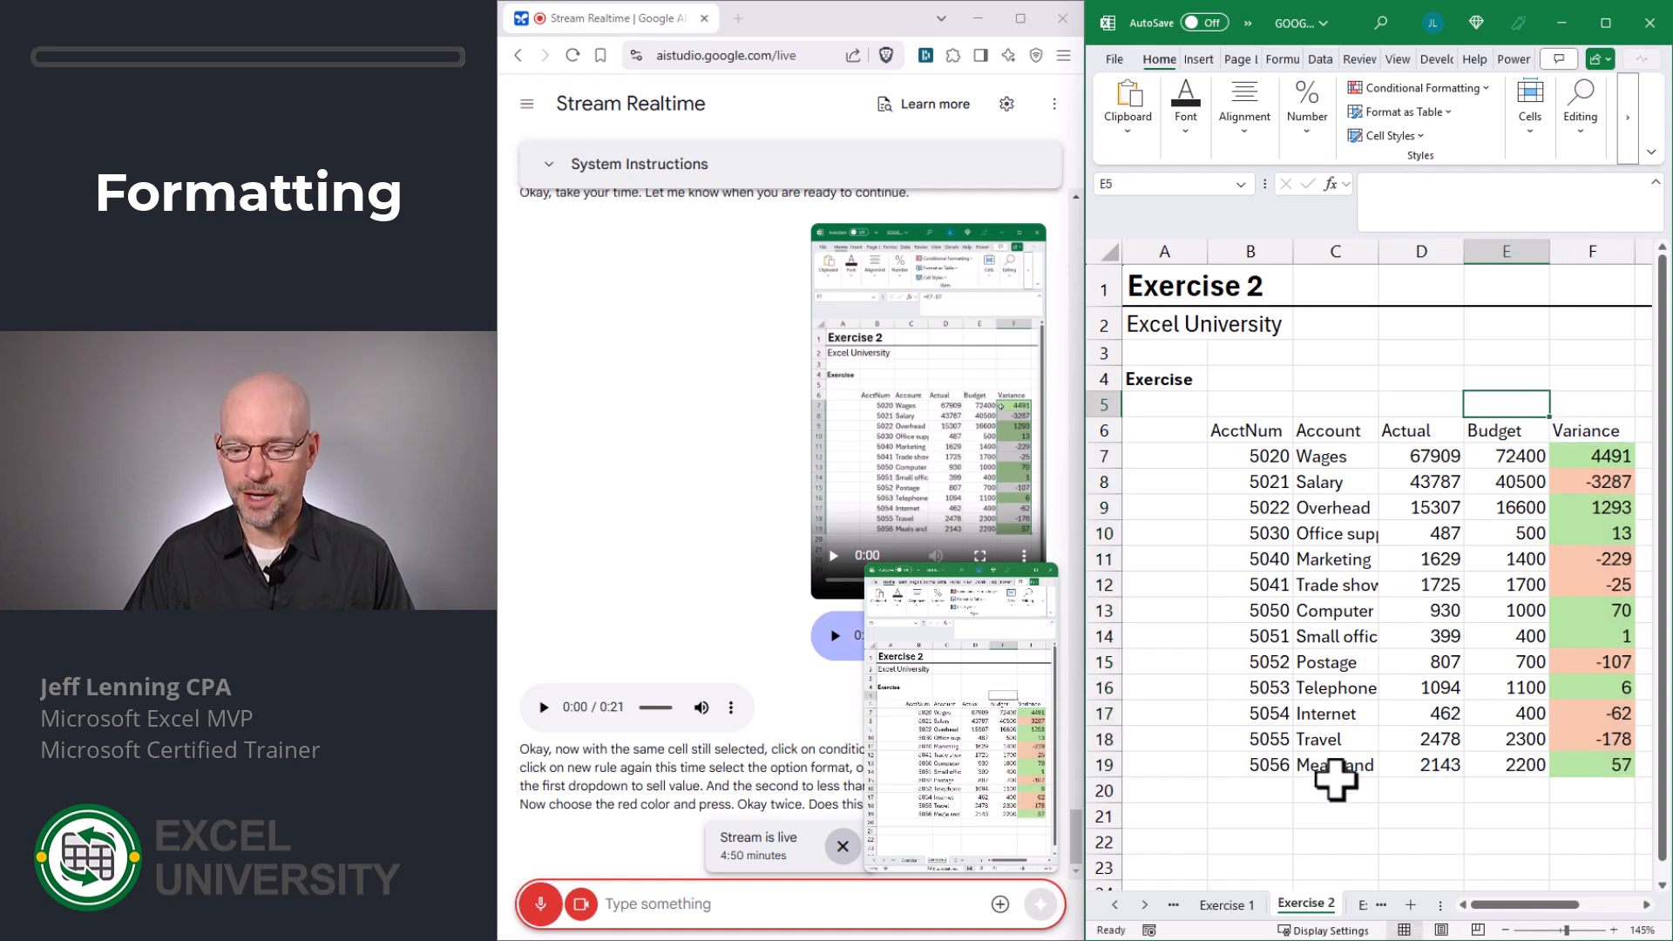
# Step: Insert a PivotTable on a new worksheet from the DeptID, Department and Amount table on the Exercise 3 sheet
pyautogui.click(1359, 906)
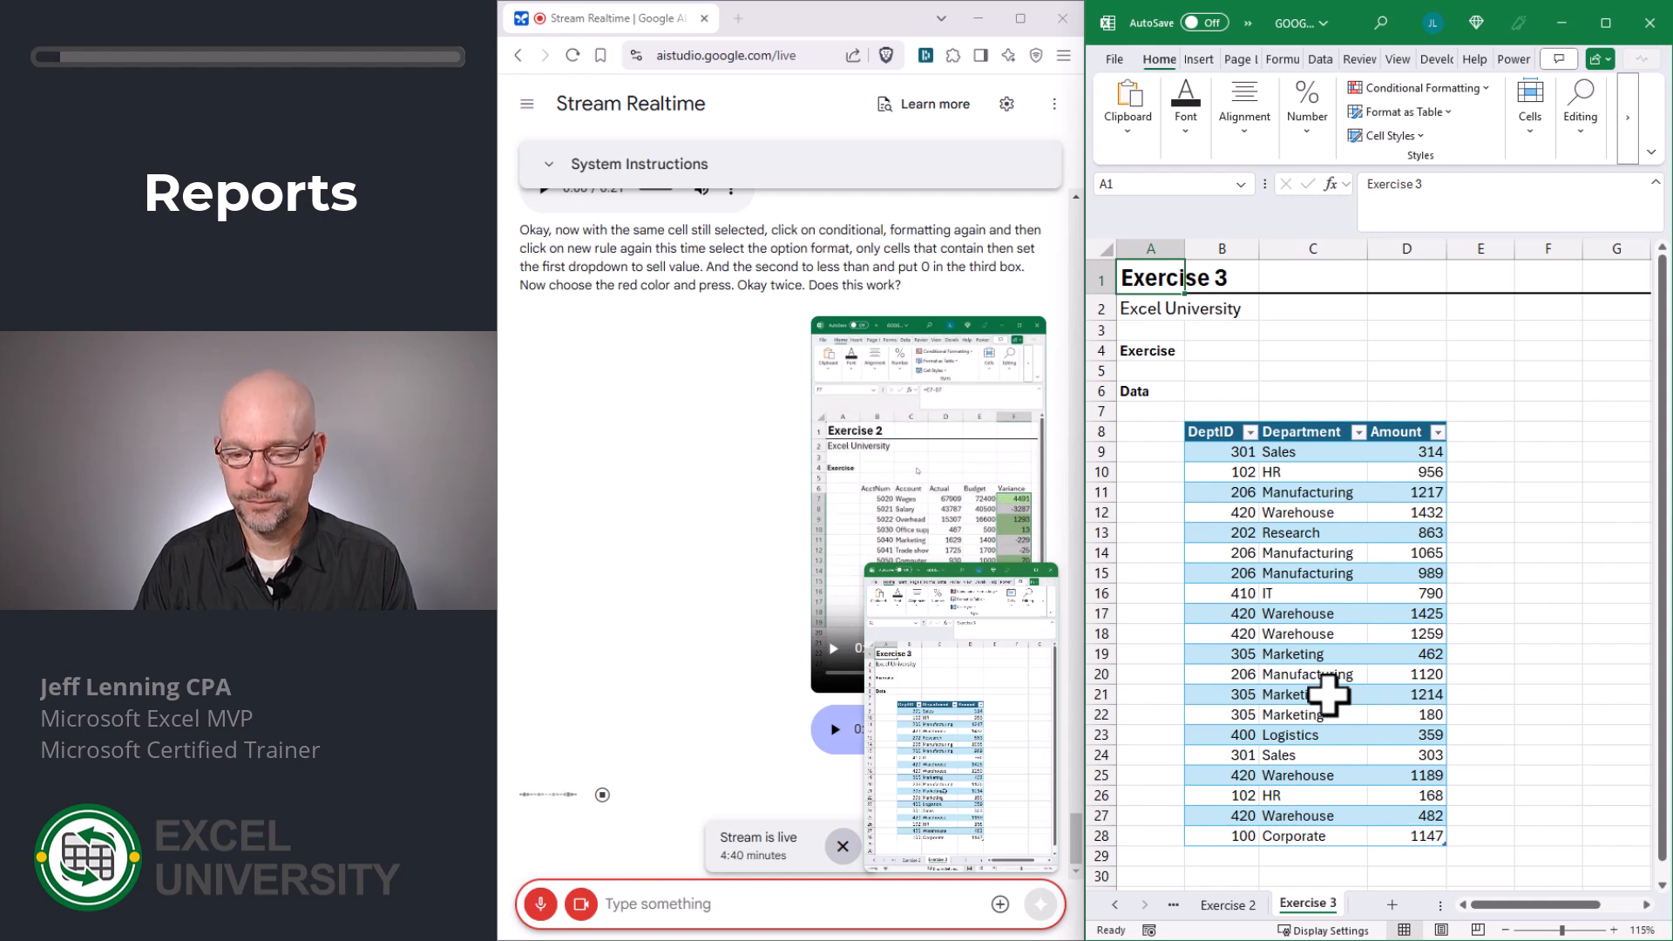
pyautogui.click(1314, 454)
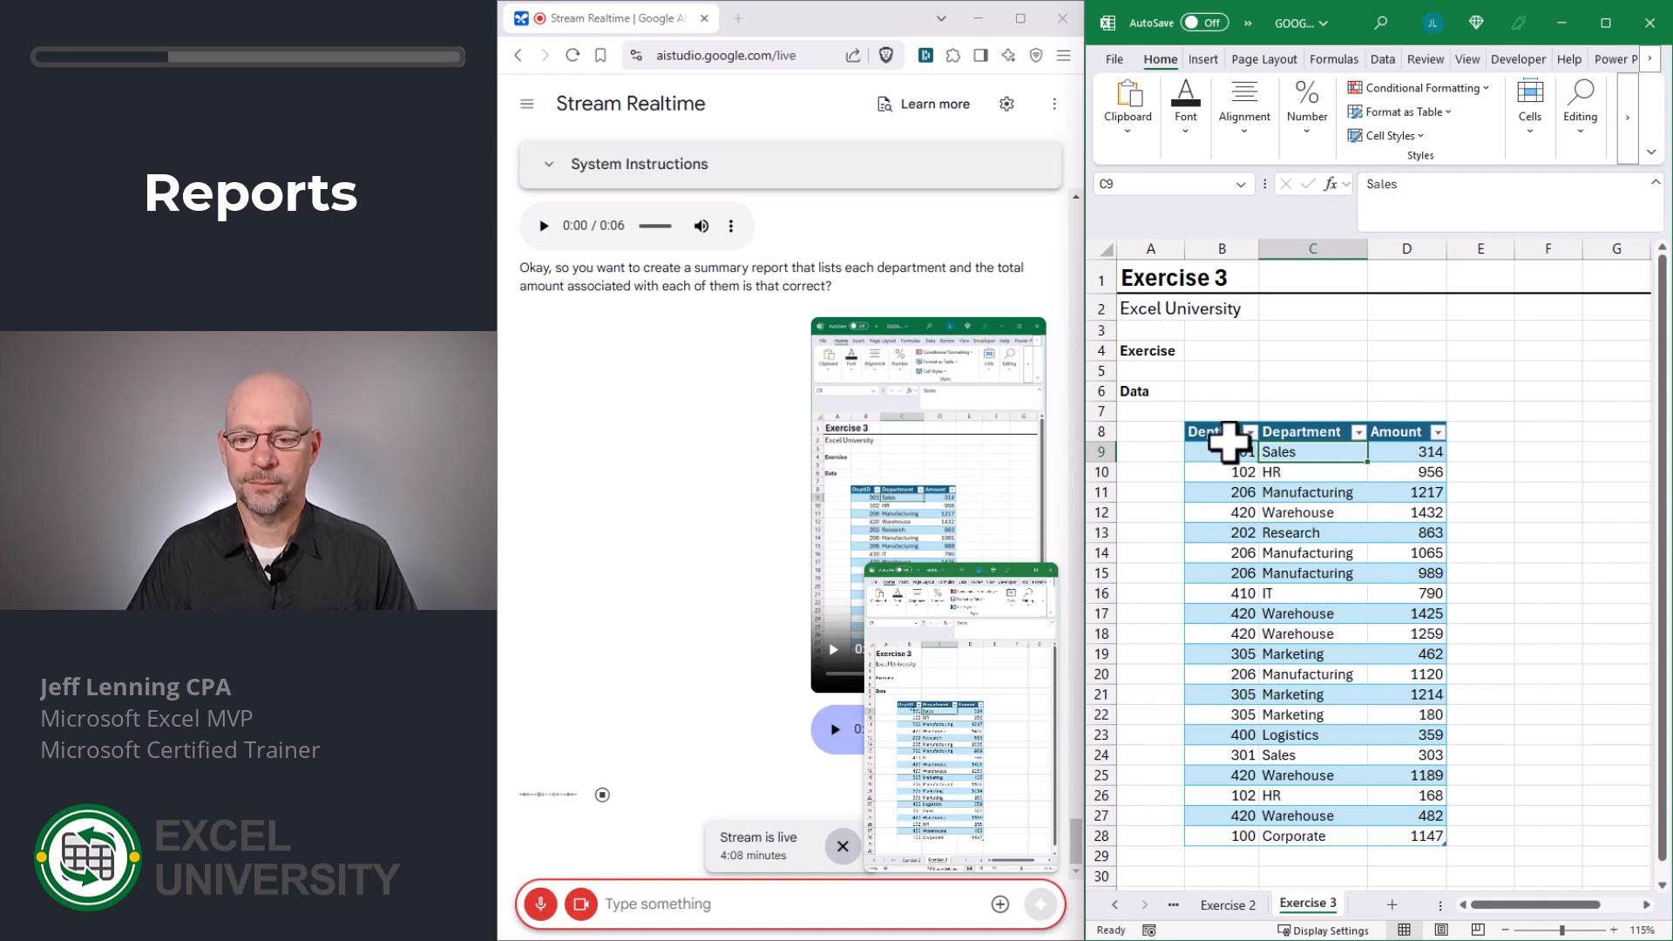
pyautogui.moveTo(1229, 436); pyautogui.dragTo(1422, 832)
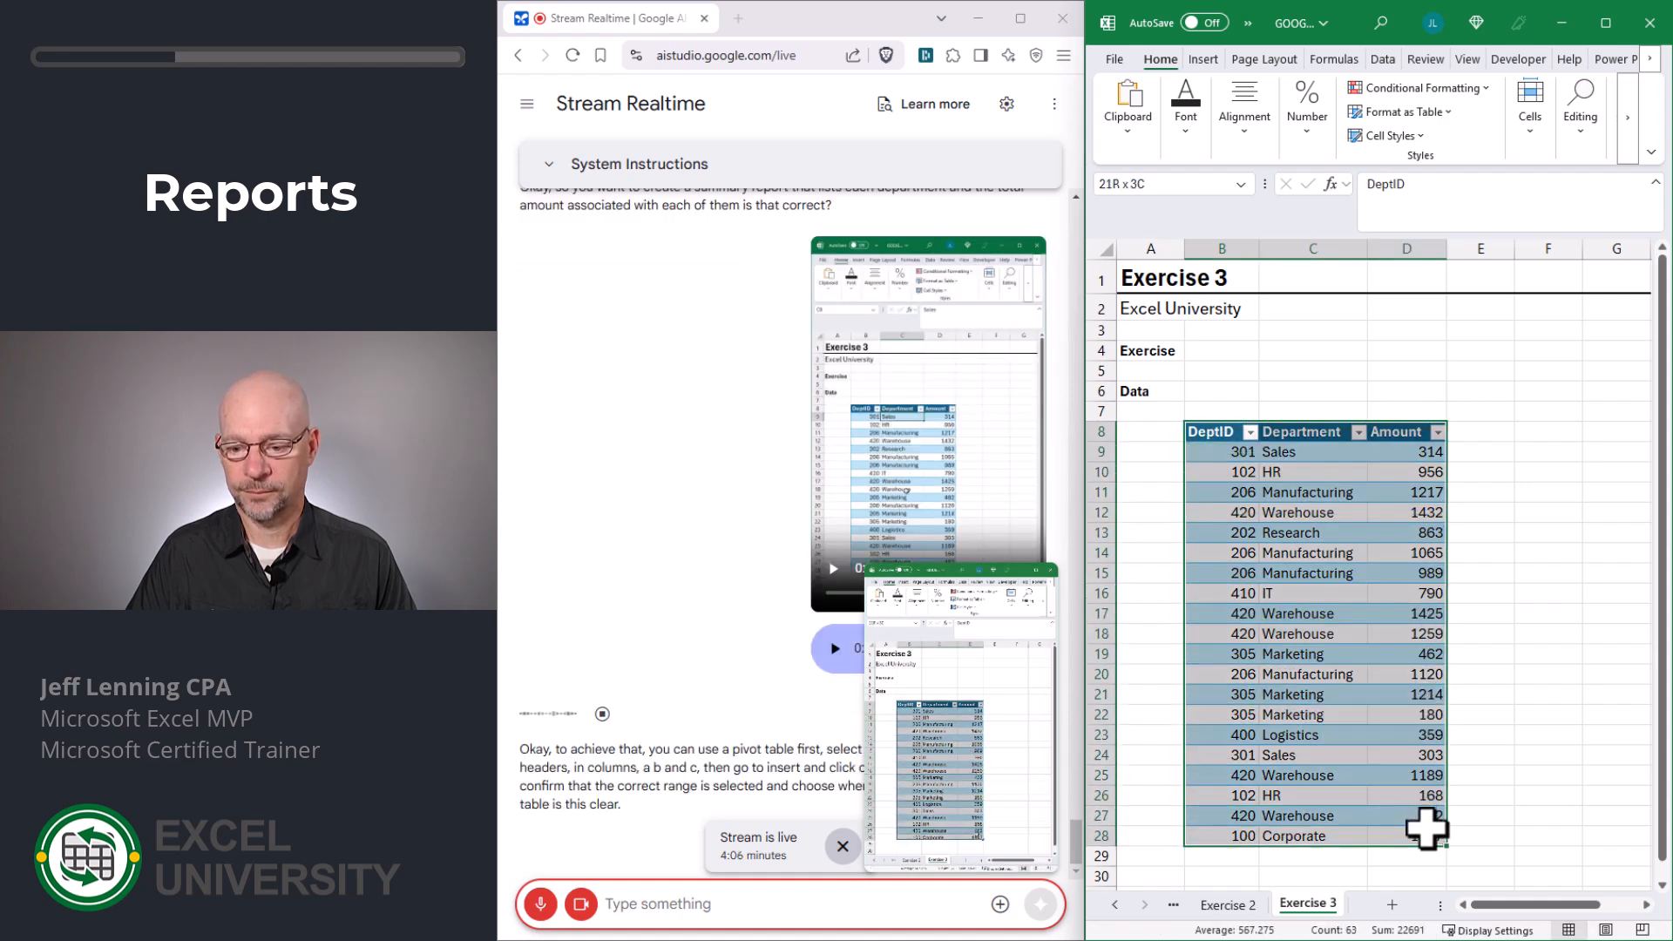
pyautogui.click(1204, 59)
pyautogui.click(1122, 127)
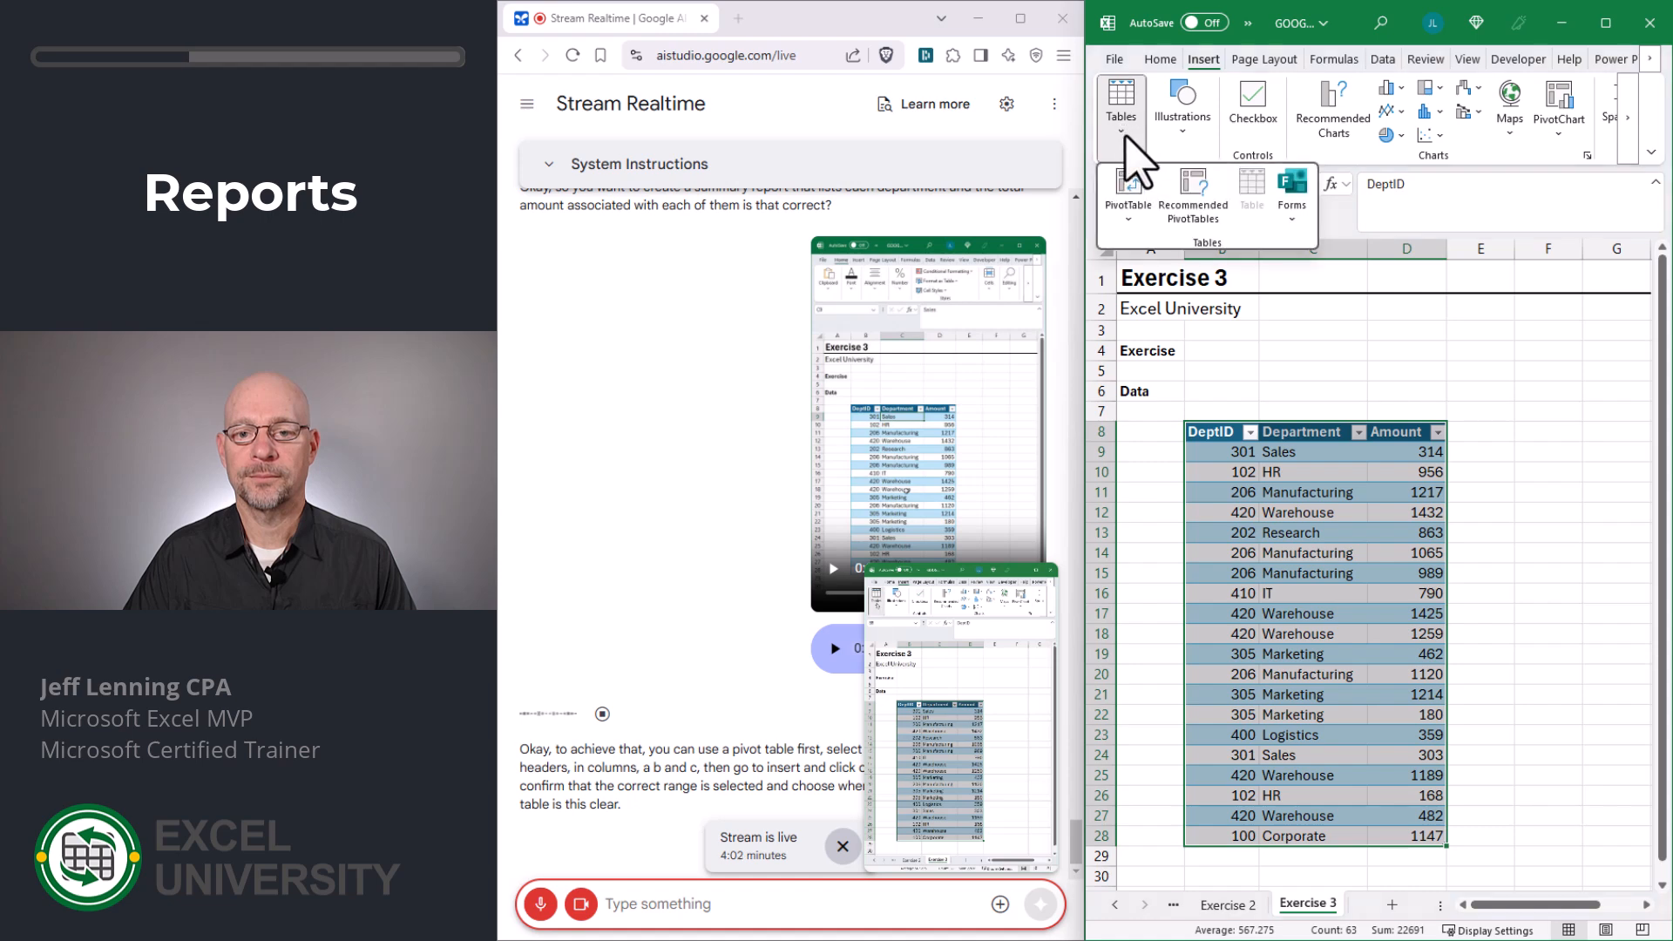
pyautogui.click(1137, 196)
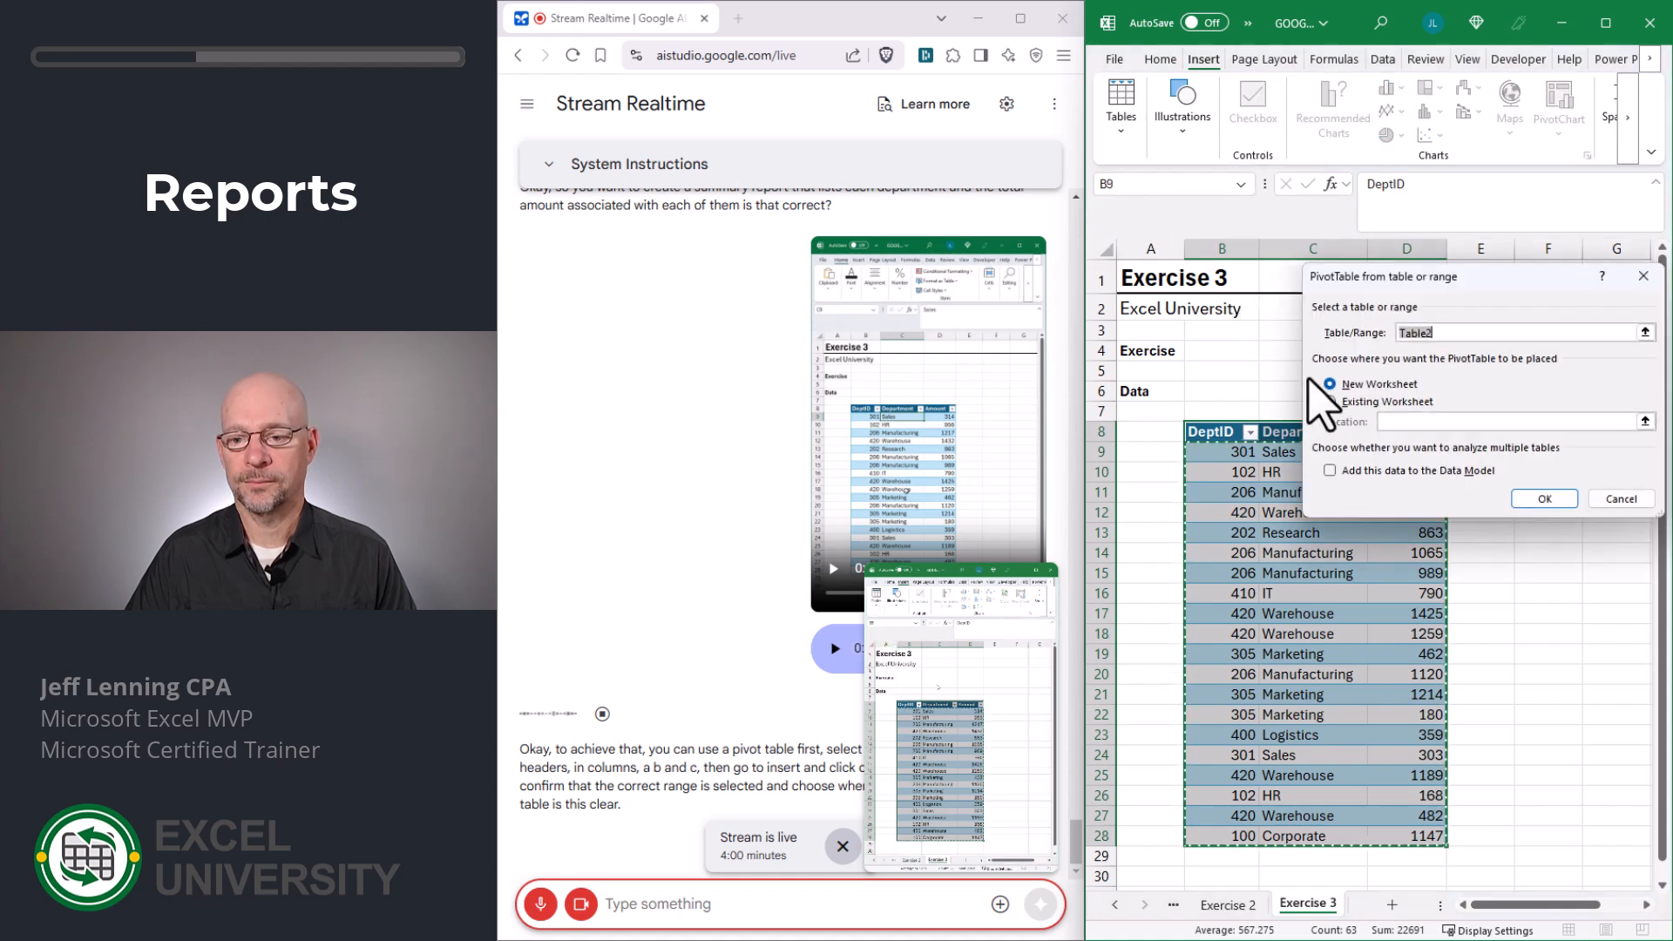
pyautogui.click(1537, 499)
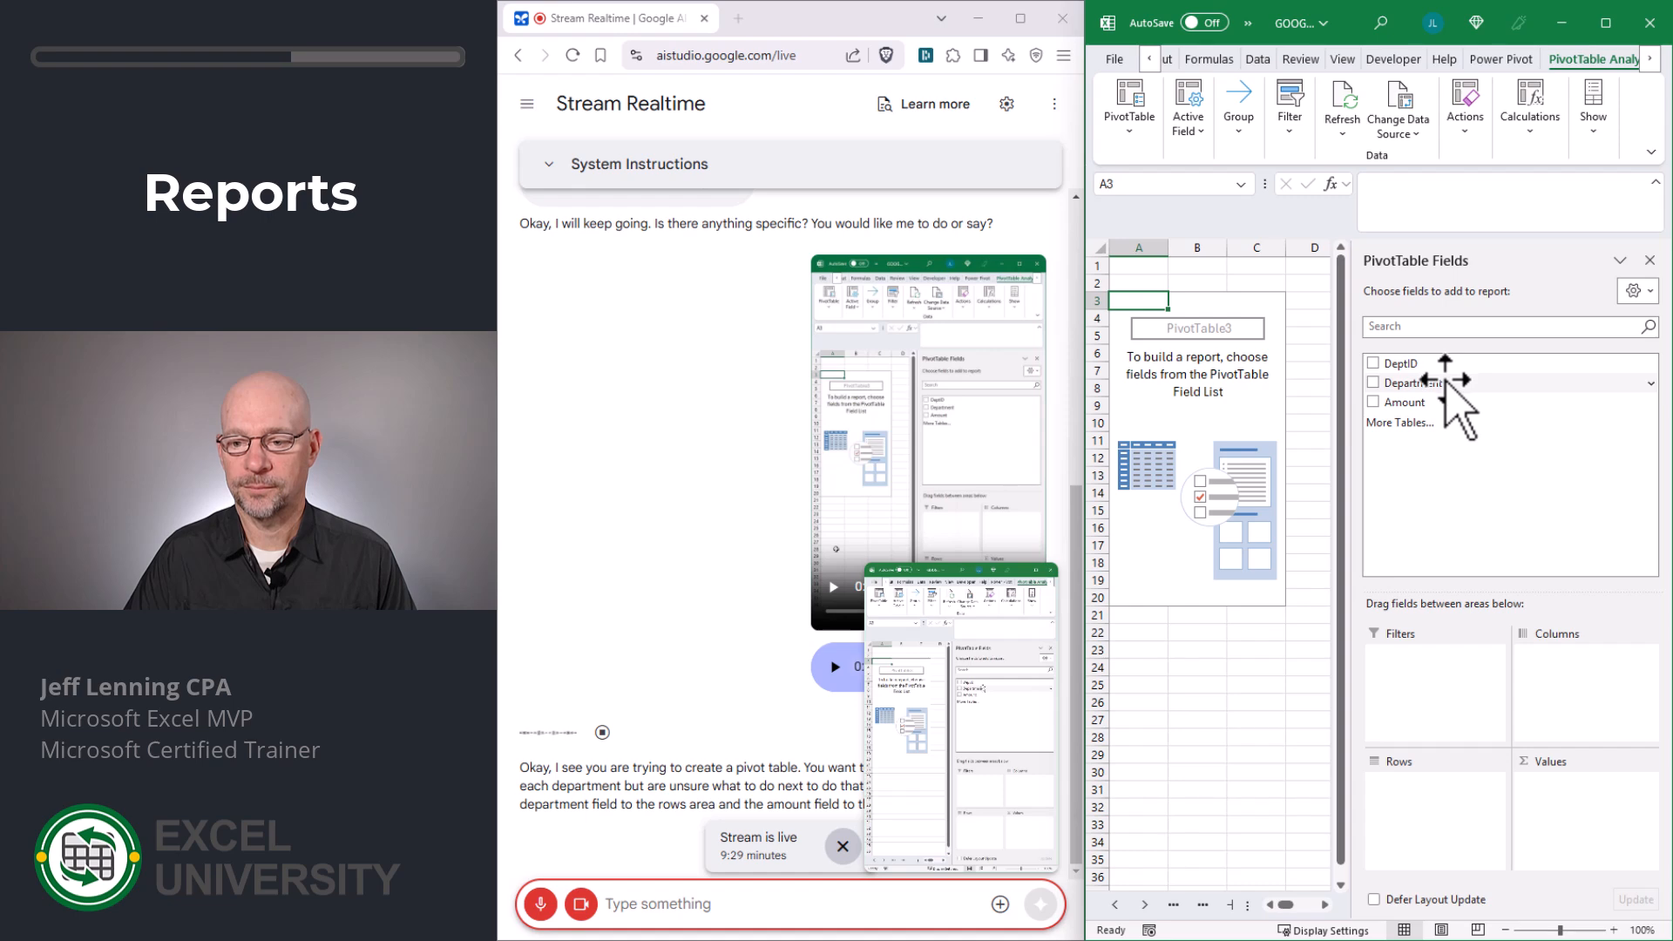
# Step: Add Department to the PivotTable's rows and Amount to its values, and turn off the microphone in Google AI Studio
pyautogui.moveTo(1445, 382); pyautogui.dragTo(1433, 766)
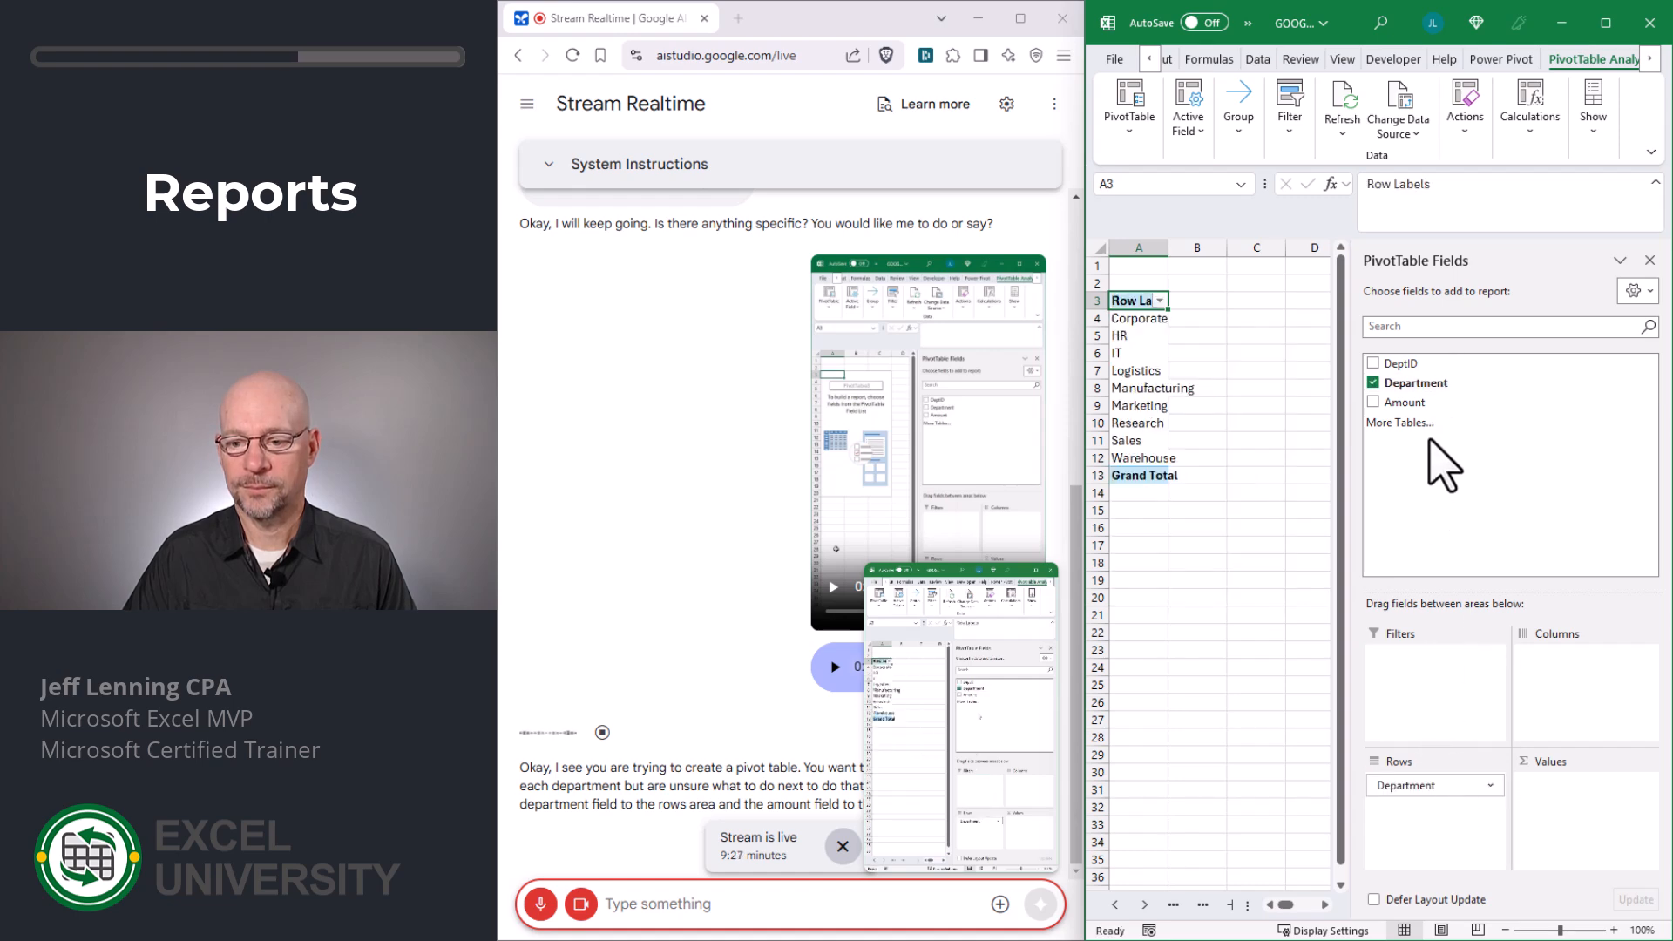
pyautogui.moveTo(1422, 403); pyautogui.dragTo(1582, 836)
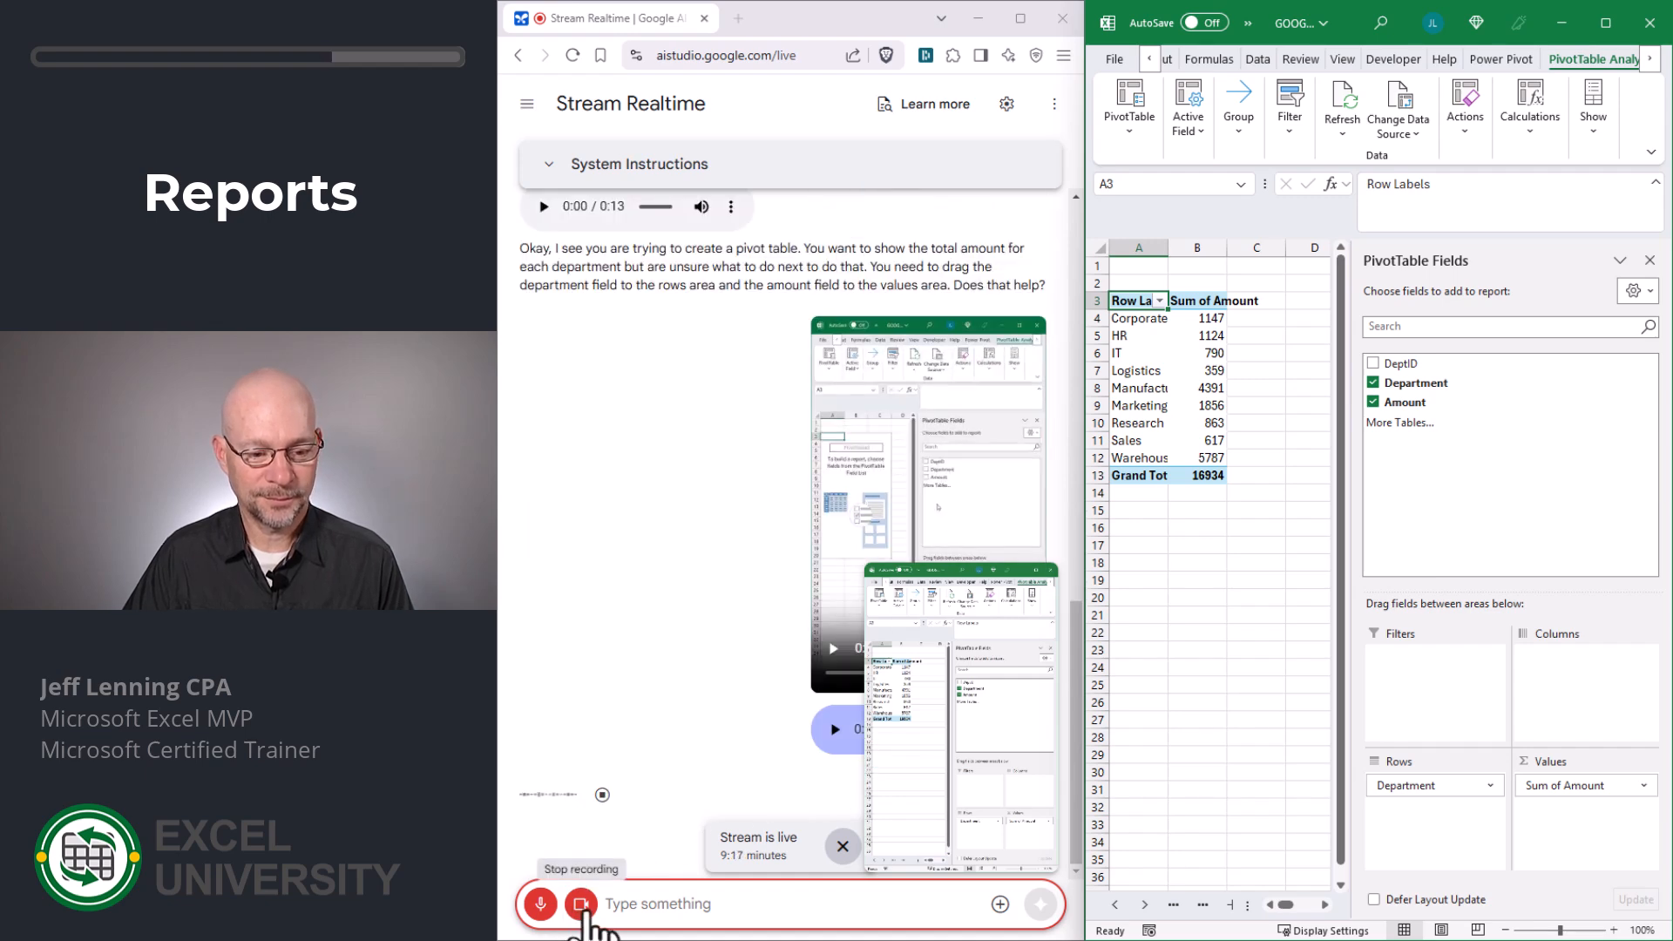
pyautogui.click(541, 904)
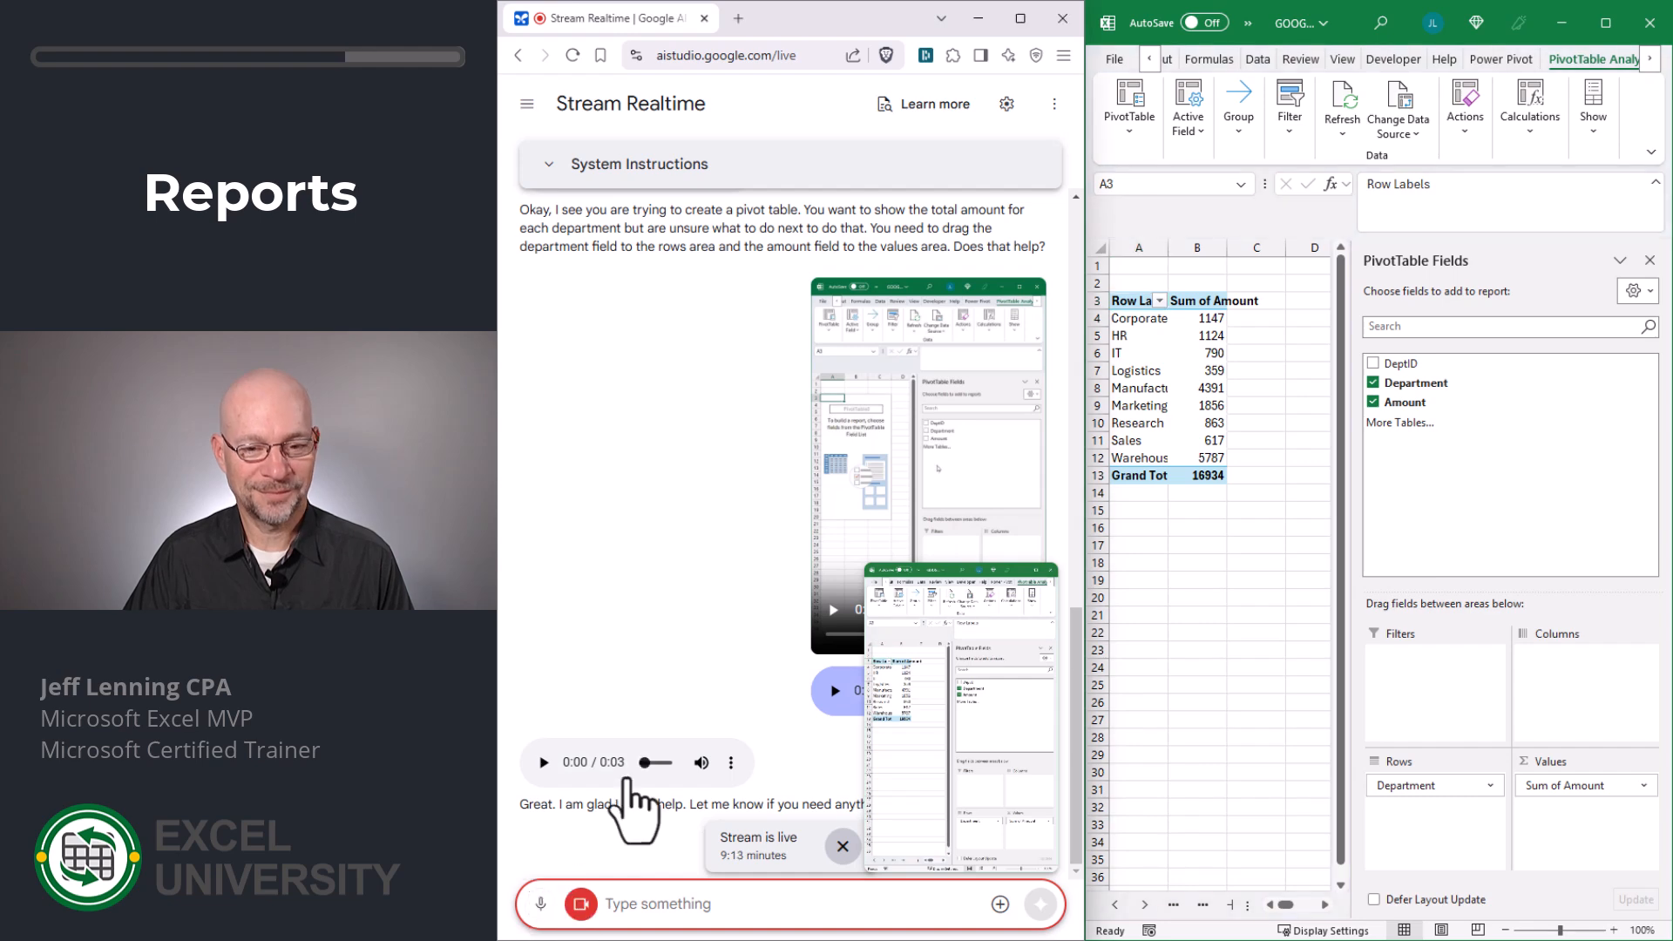